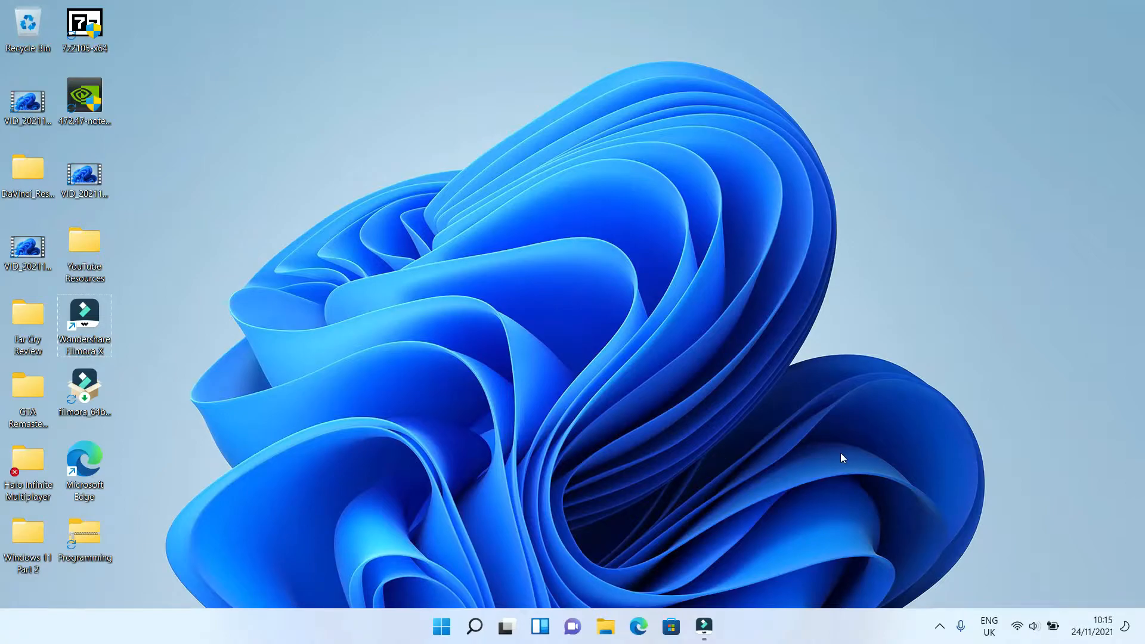
# - Show the hidden system tray icons on the taskbar and close the overflow again
pyautogui.click(940, 631)
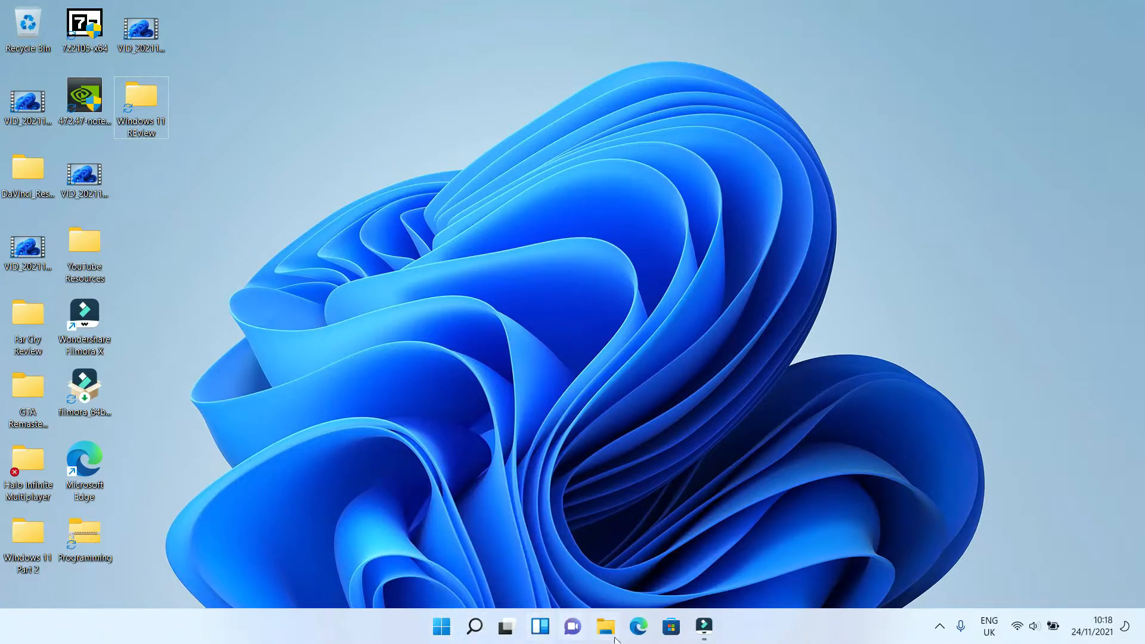
pyautogui.moveTo(691, 642)
pyautogui.moveTo(708, 625)
pyautogui.click(939, 631)
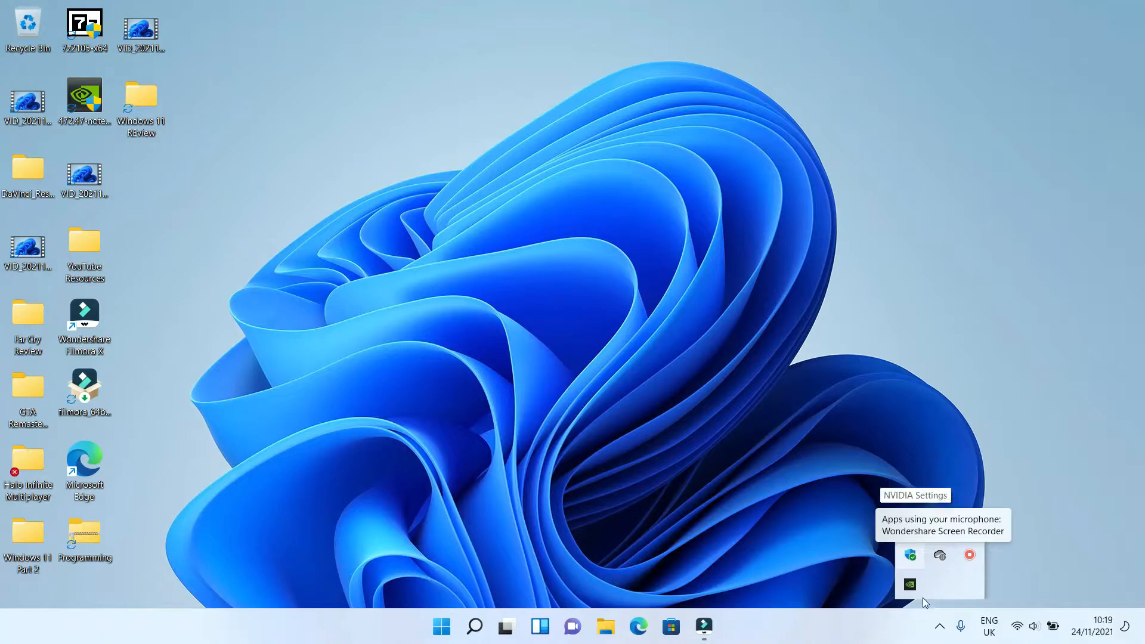
pyautogui.click(940, 631)
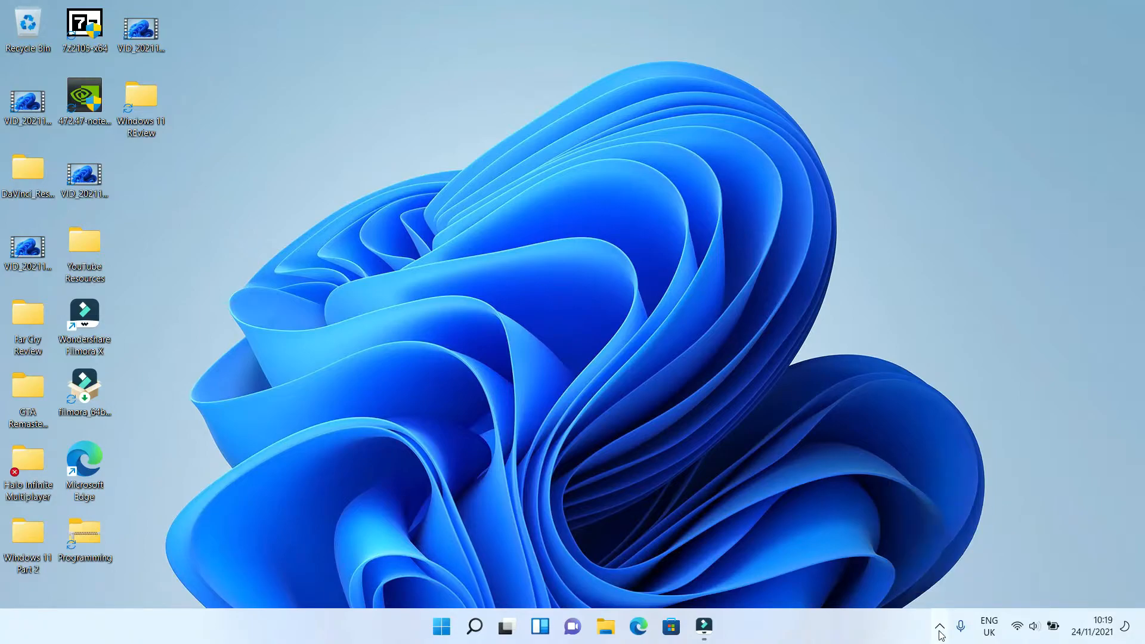
# - Cycle through the keyboard layouts, leave English (United Kingdom) selected, and close the layout list
pyautogui.click(989, 626)
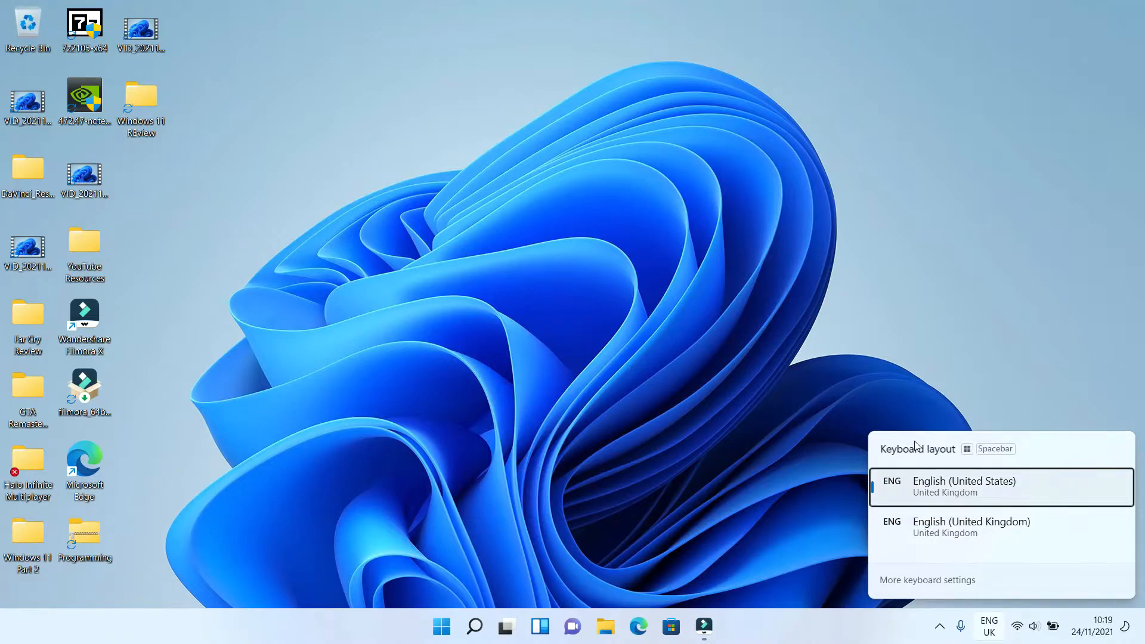
pyautogui.press('super+space')
pyautogui.press('super+space')
pyautogui.press('super+space')
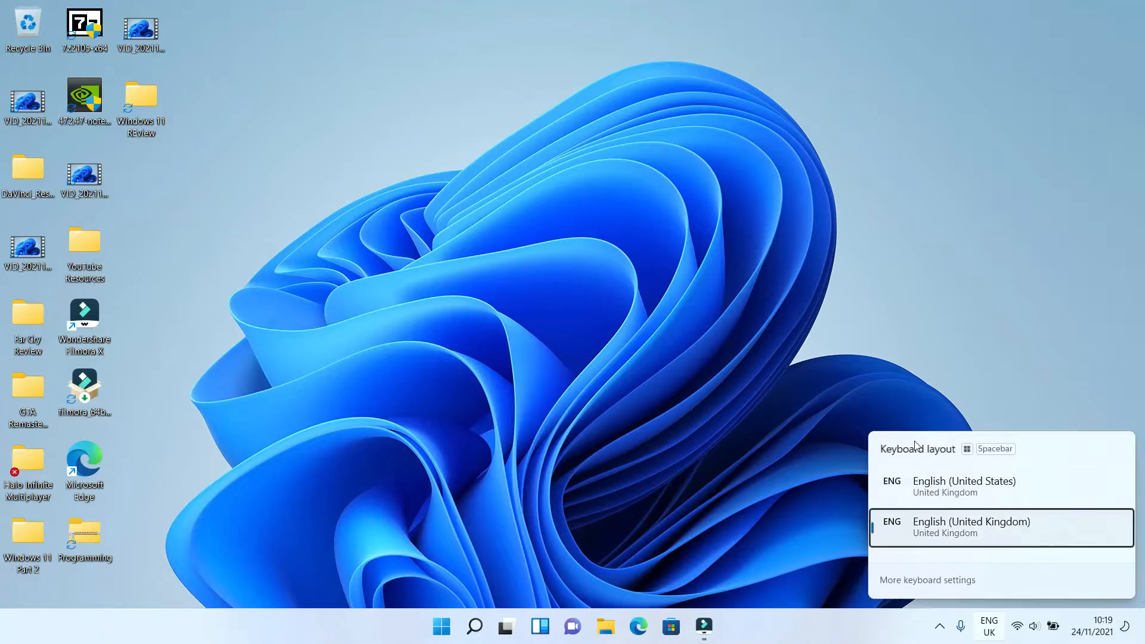
pyautogui.press('super+space')
pyautogui.press('super+space')
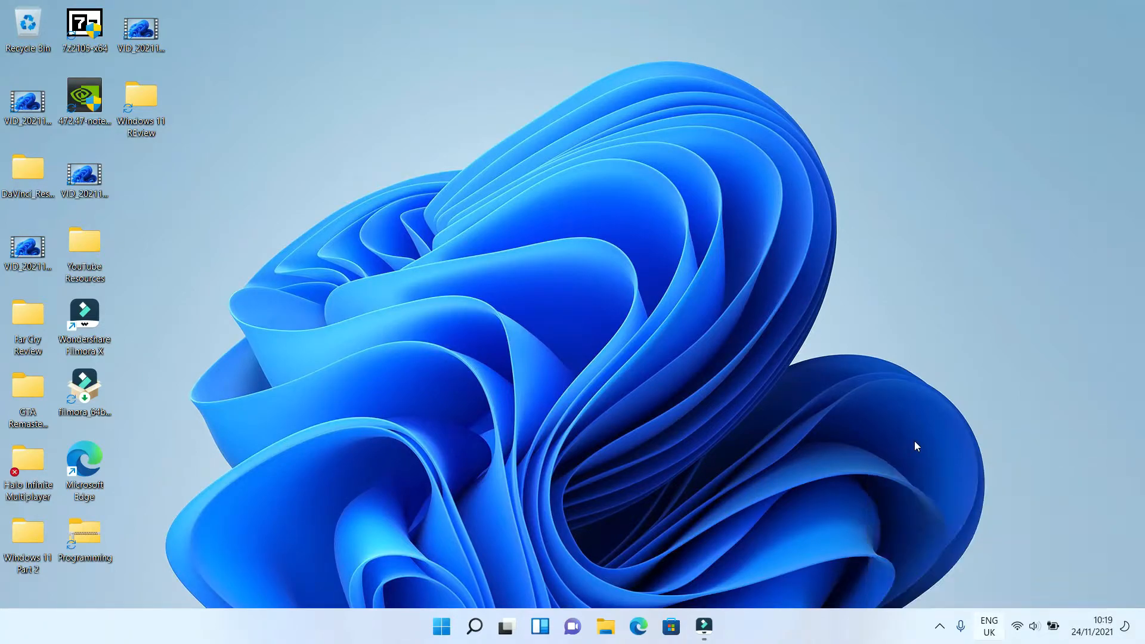
pyautogui.click(989, 626)
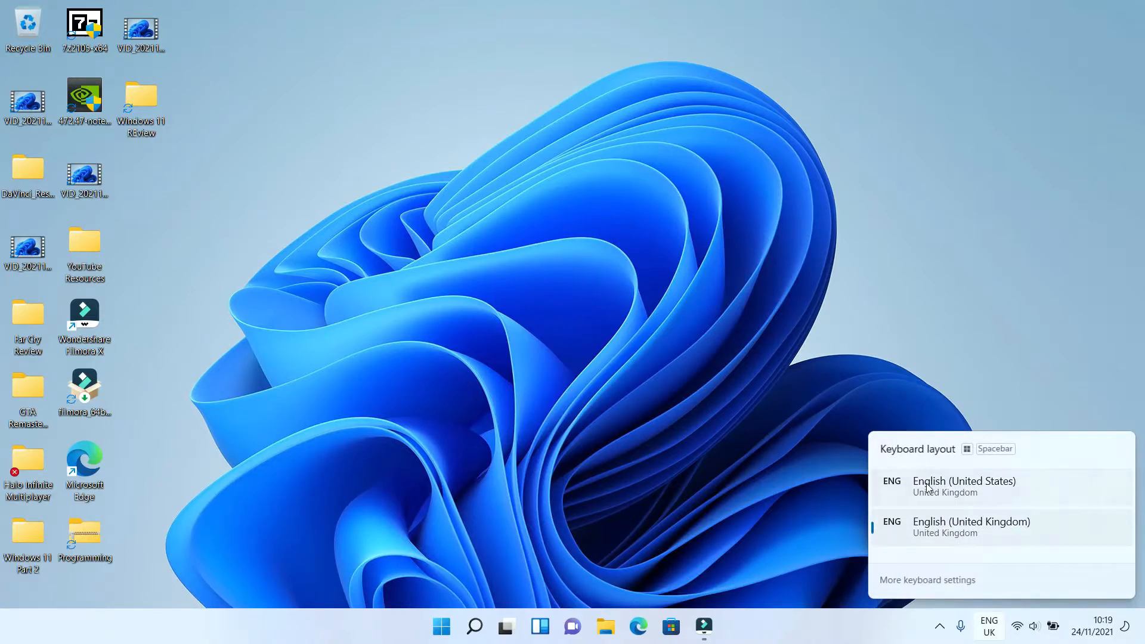
pyautogui.click(823, 506)
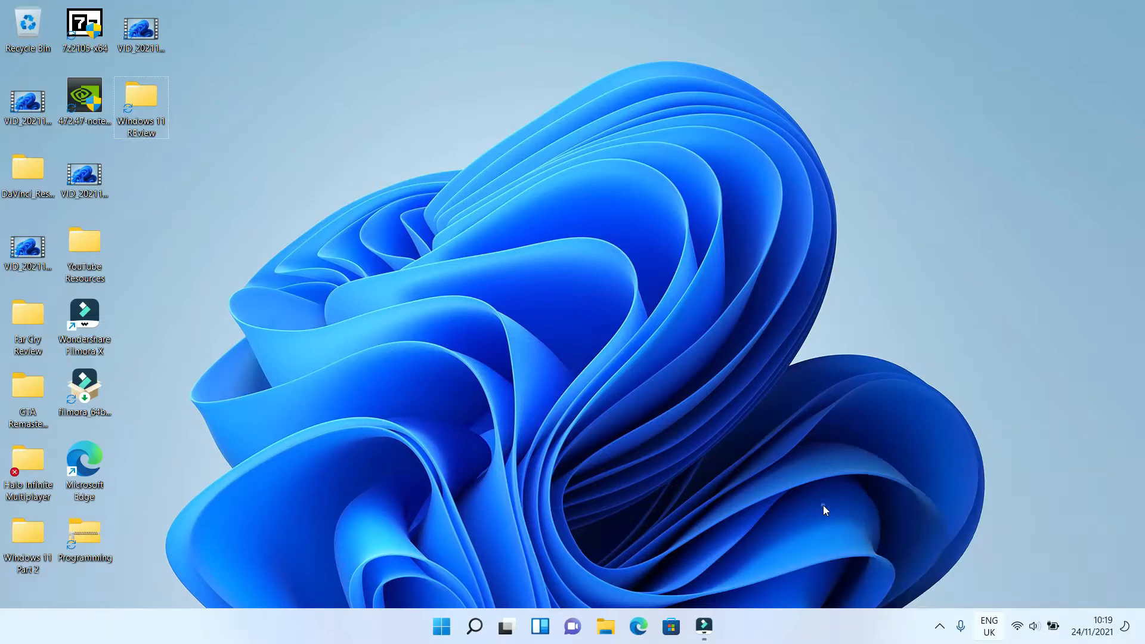
# - View the quick settings and their Wi-Fi network page, and return to the quick settings overview
pyautogui.click(1016, 630)
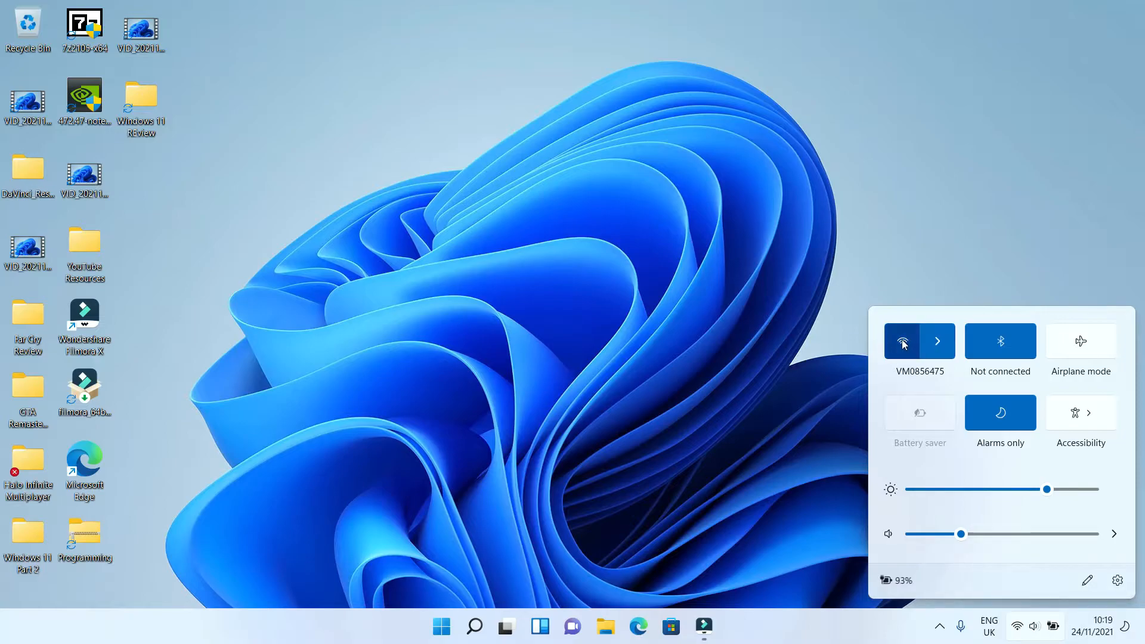
pyautogui.click(928, 335)
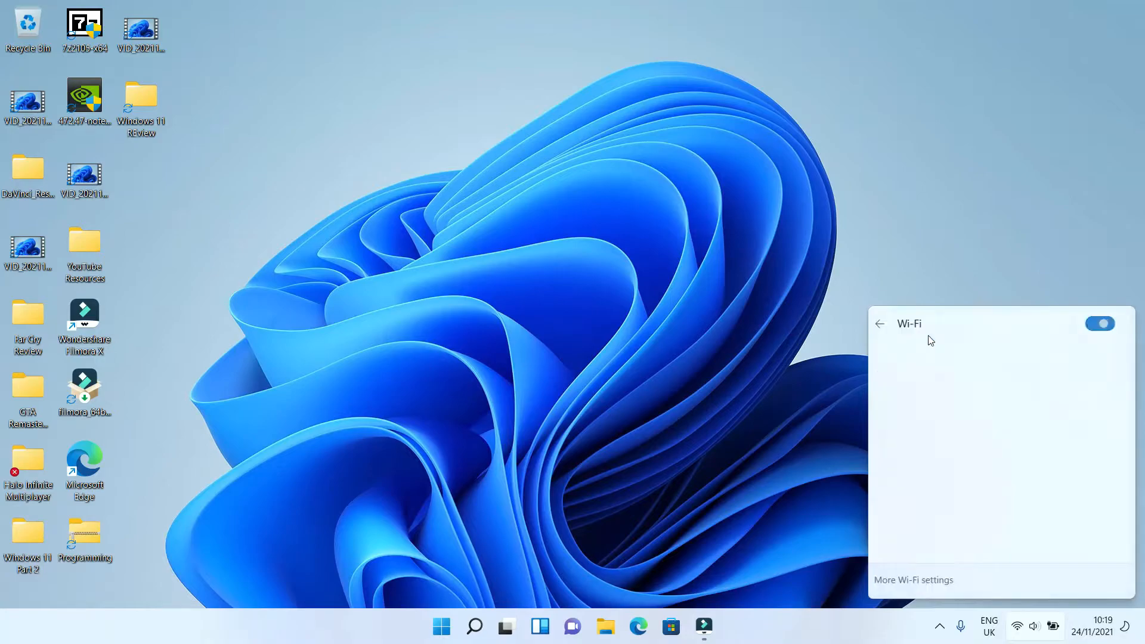
pyautogui.click(886, 326)
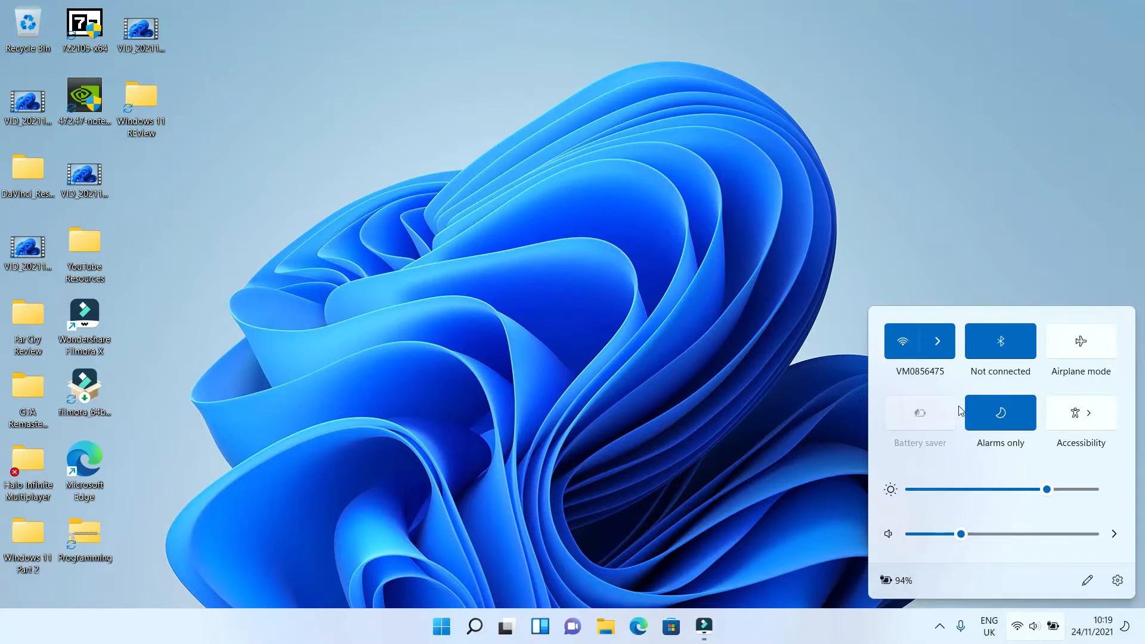
# - Look through the notification centre and clear all notifications
pyautogui.click(1087, 635)
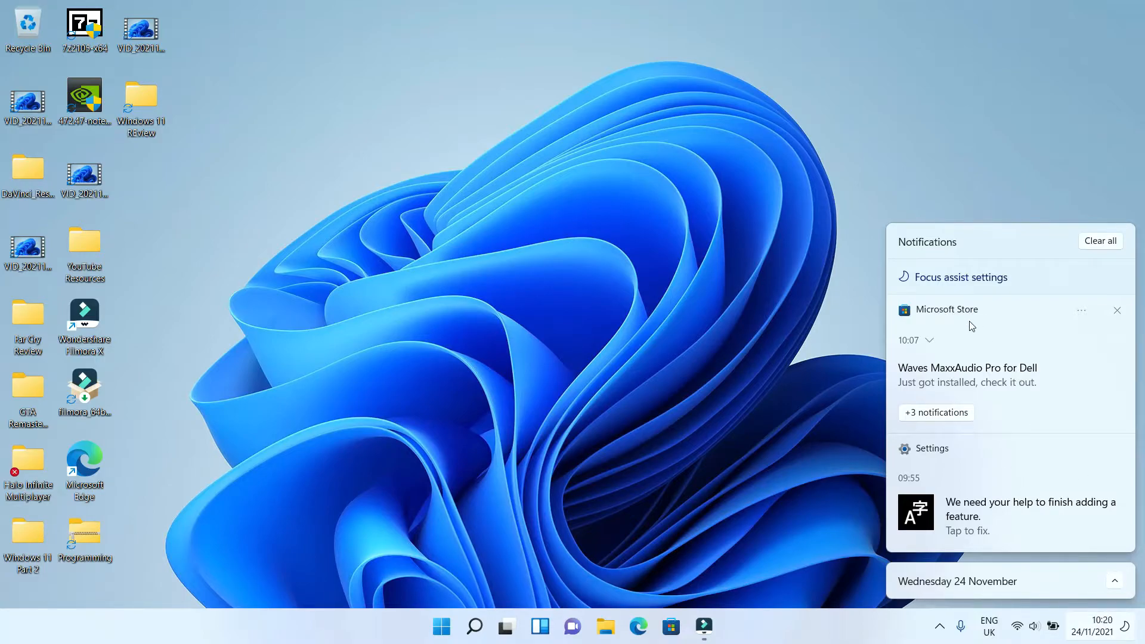
pyautogui.scroll(-1, 965, 431)
pyautogui.scroll(1, 964, 430)
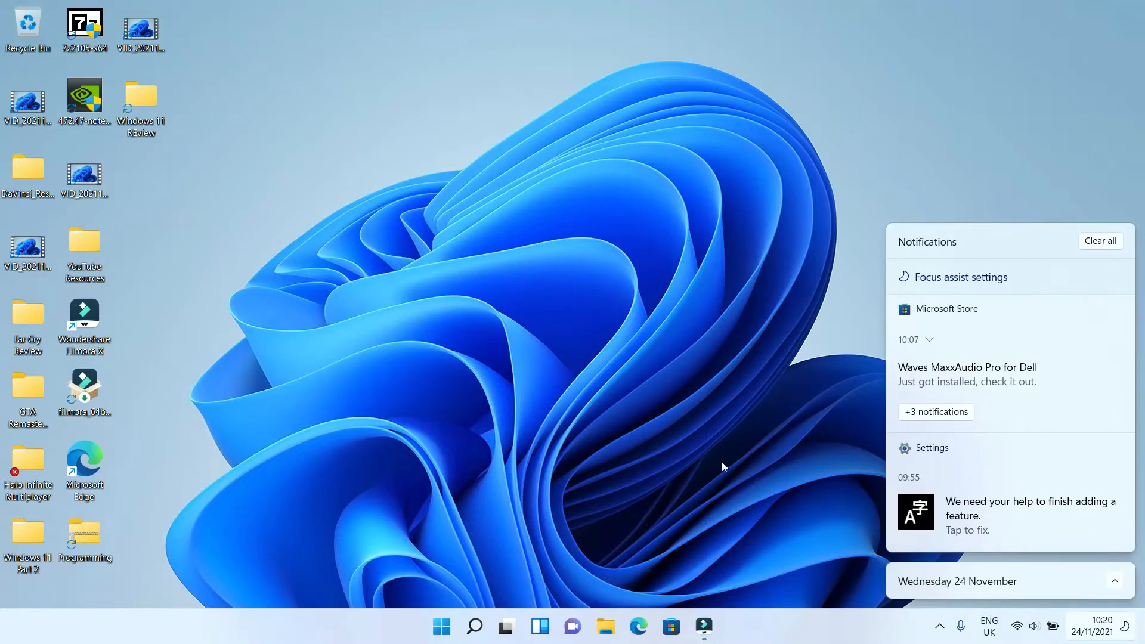
pyautogui.moveTo(705, 640)
pyautogui.click(1095, 242)
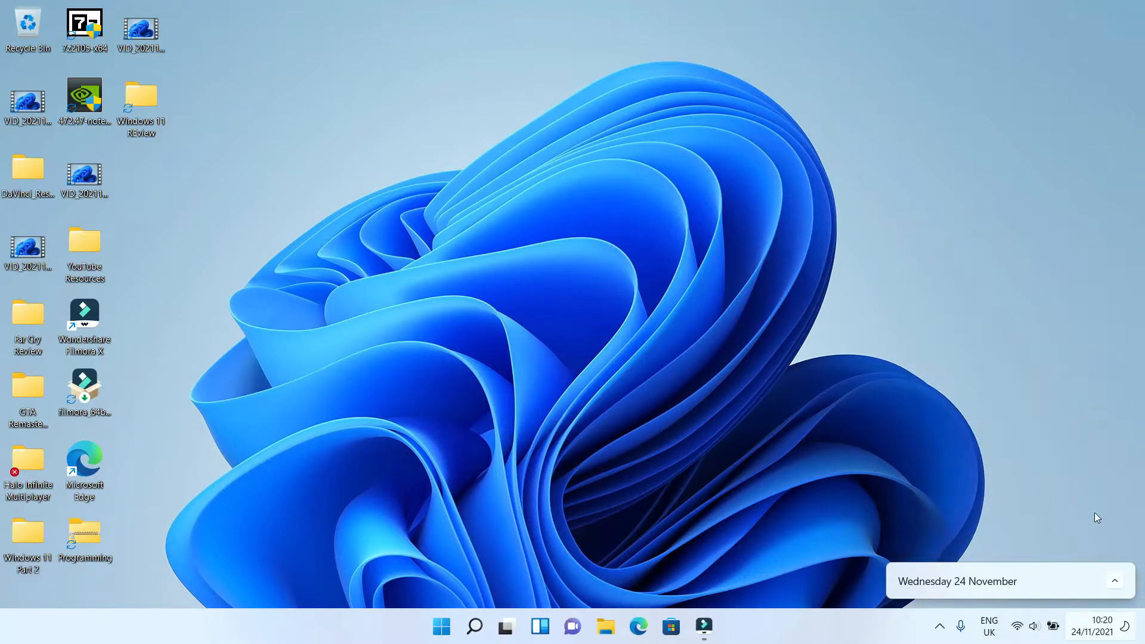
# - Expand the taskbar calendar, browse the dates around November and December 2021, and close the calendar
pyautogui.click(1091, 630)
pyautogui.click(1093, 632)
pyautogui.click(1114, 582)
pyautogui.scroll(-2, 1007, 487)
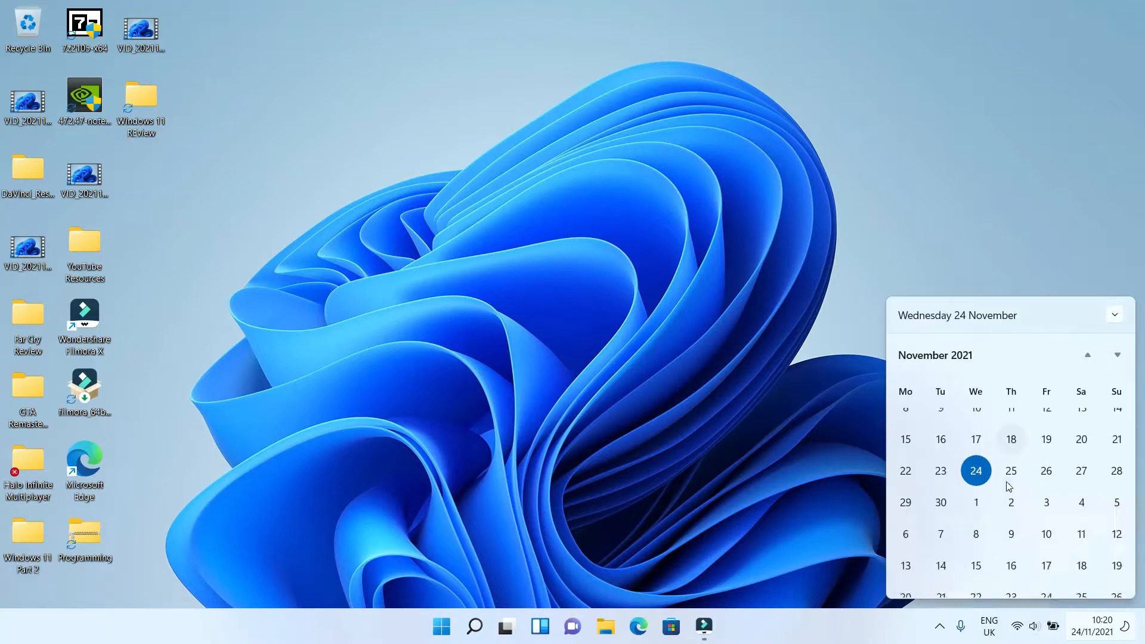
pyautogui.scroll(3, 1007, 487)
pyautogui.scroll(-3, 1007, 486)
pyautogui.scroll(2, 1007, 486)
pyautogui.scroll(3, 1008, 486)
pyautogui.scroll(-3, 1008, 486)
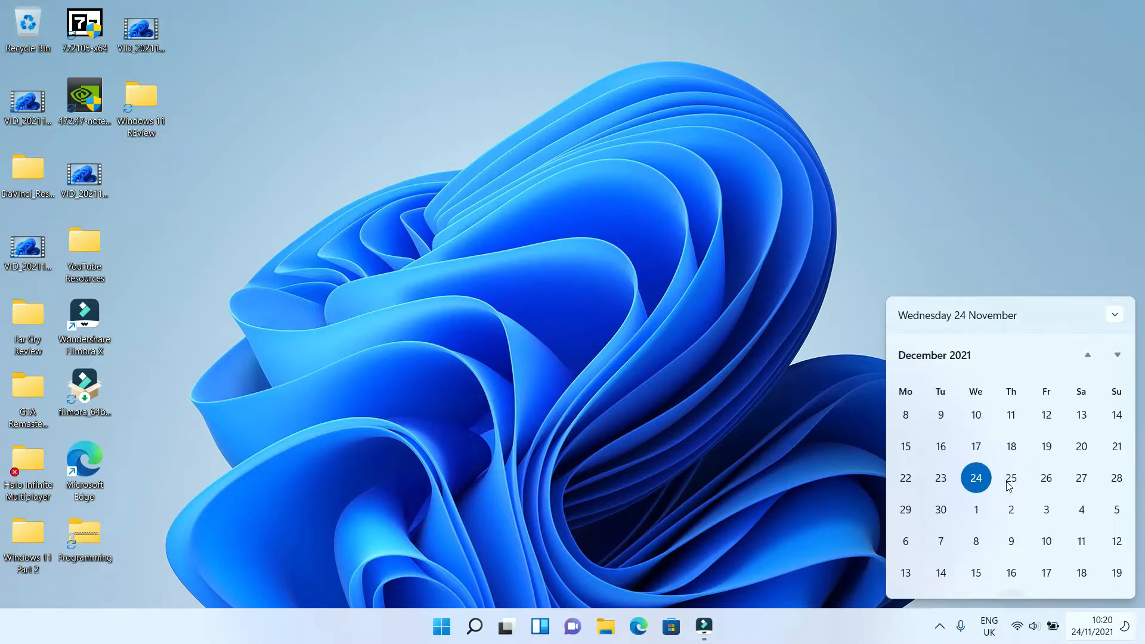
pyautogui.click(832, 435)
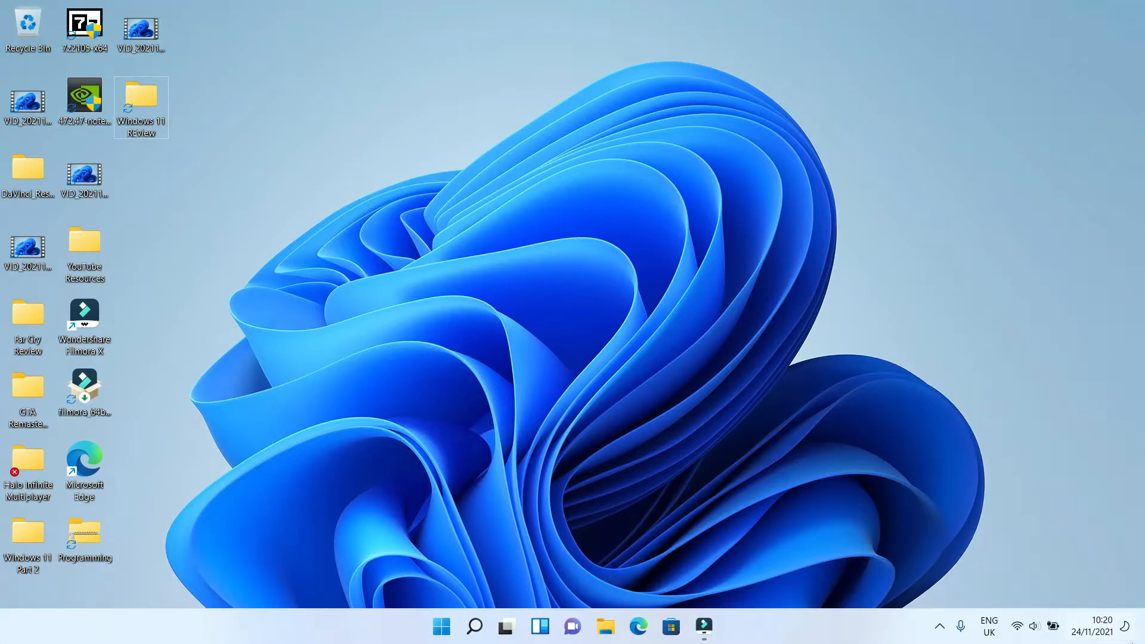
pyautogui.click(1126, 631)
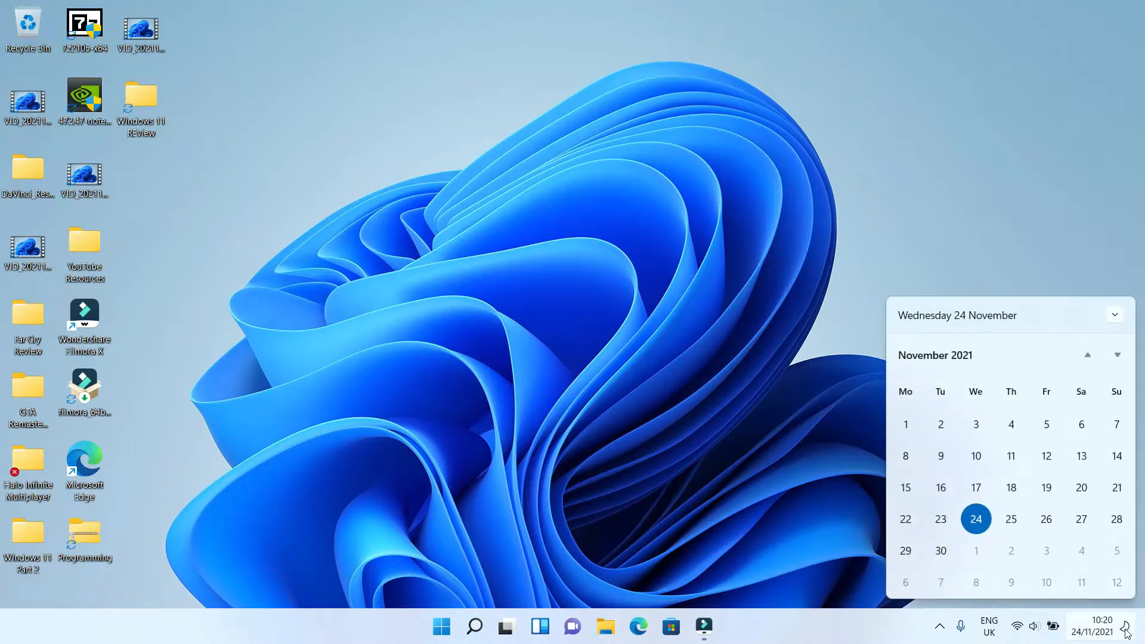
pyautogui.click(1123, 631)
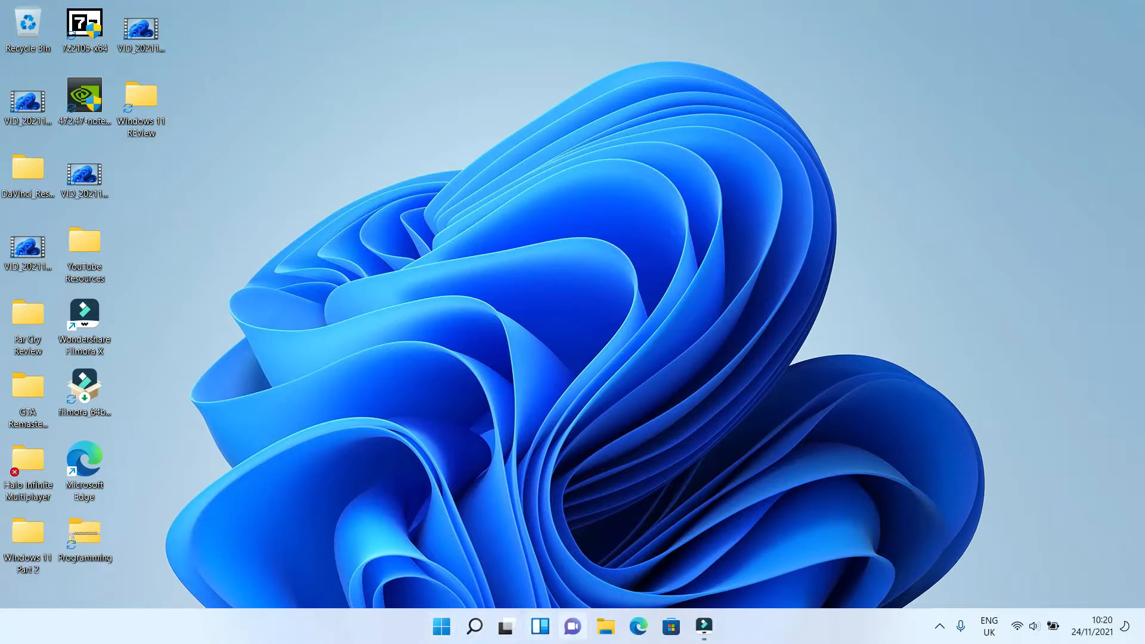
# - Open the taskbar settings page from the taskbar
pyautogui.rightClick(391, 623)
pyautogui.click(340, 624)
pyautogui.rightClick(338, 624)
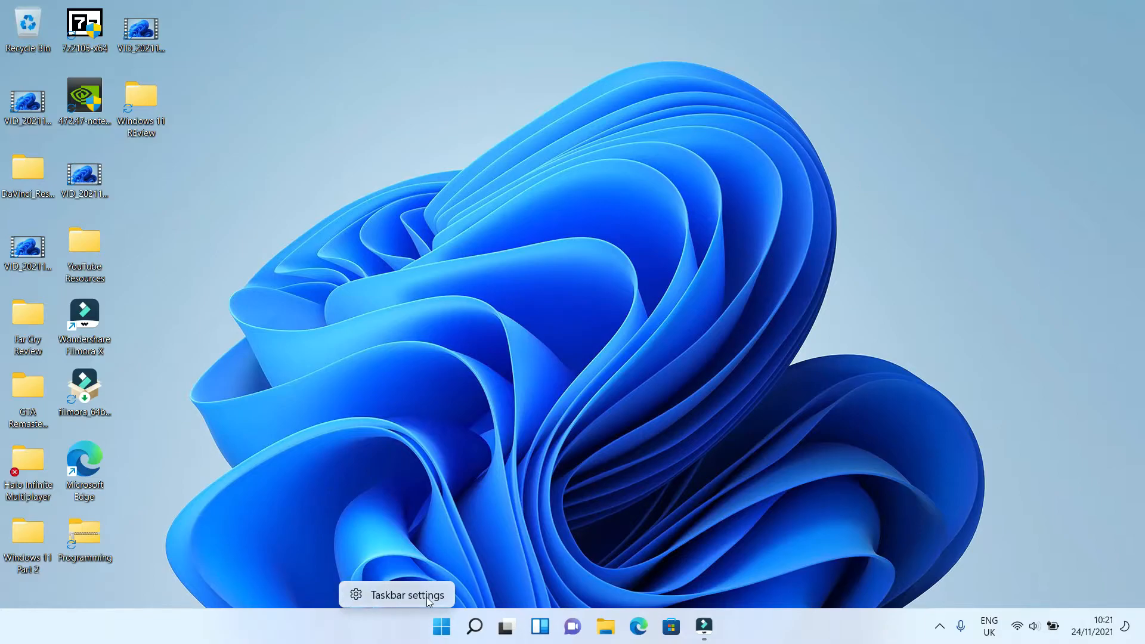
pyautogui.rightClick(381, 631)
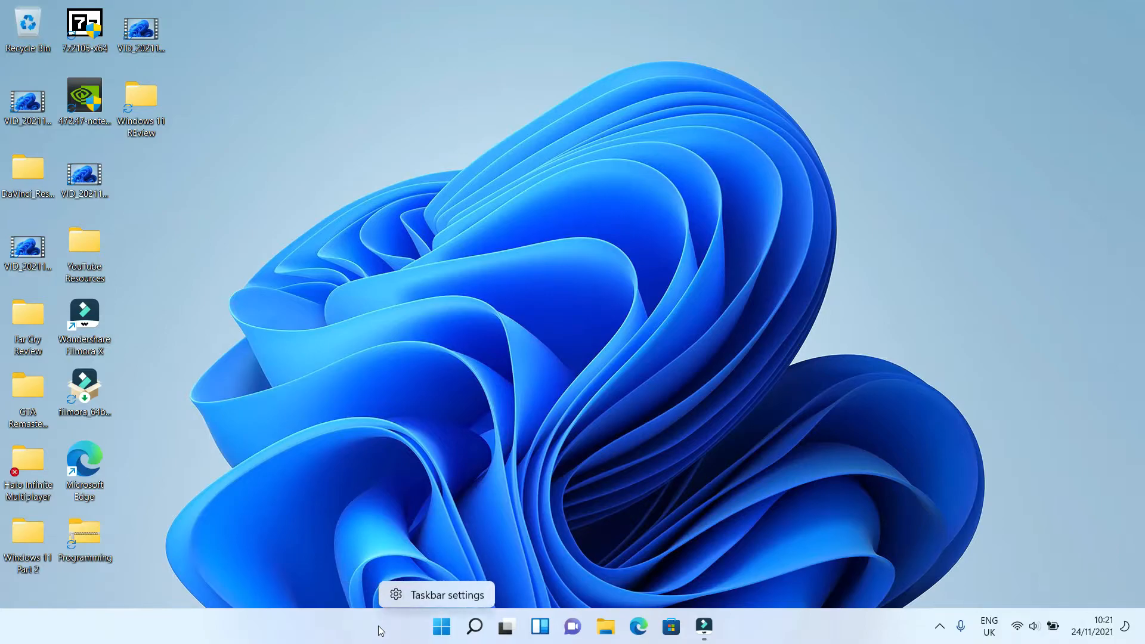
pyautogui.rightClick(315, 621)
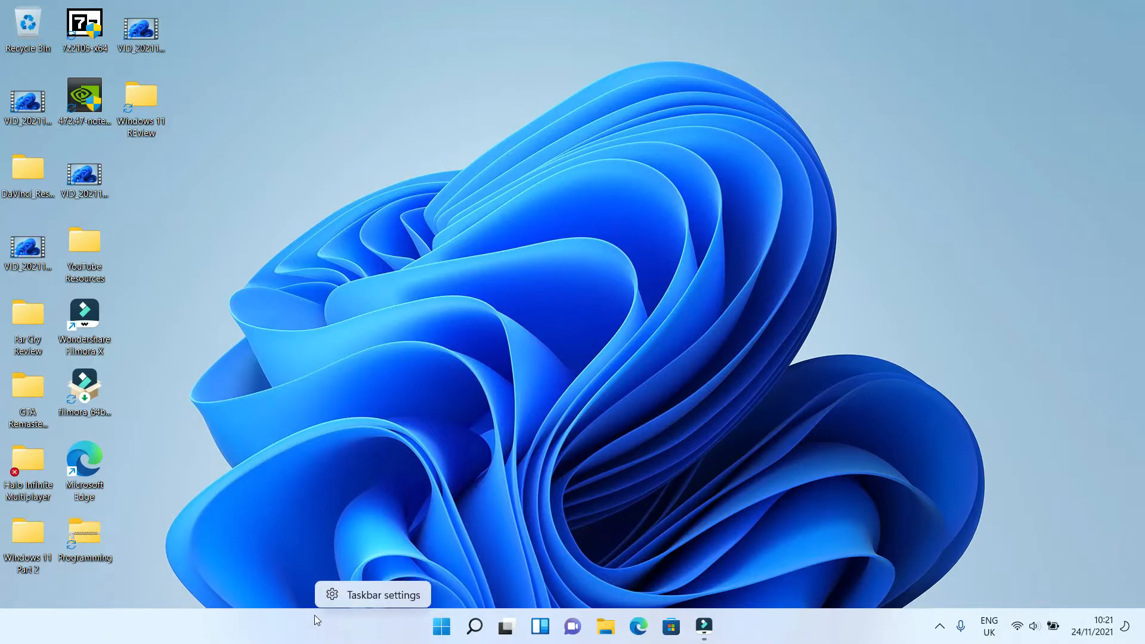
pyautogui.click(236, 635)
pyautogui.rightClick(236, 635)
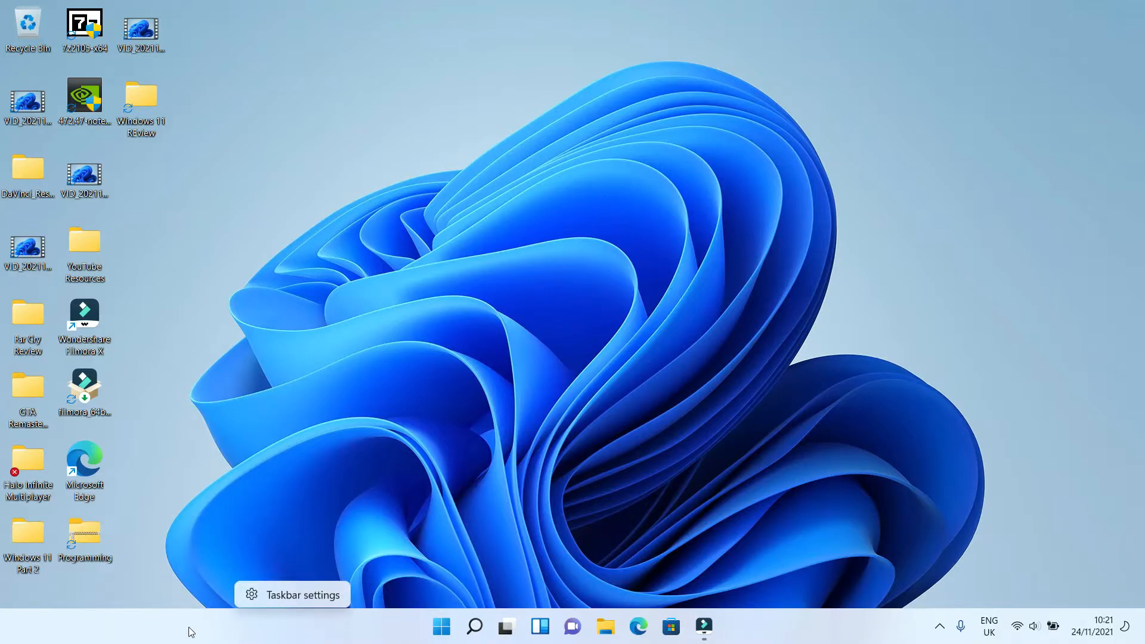
pyautogui.click(283, 595)
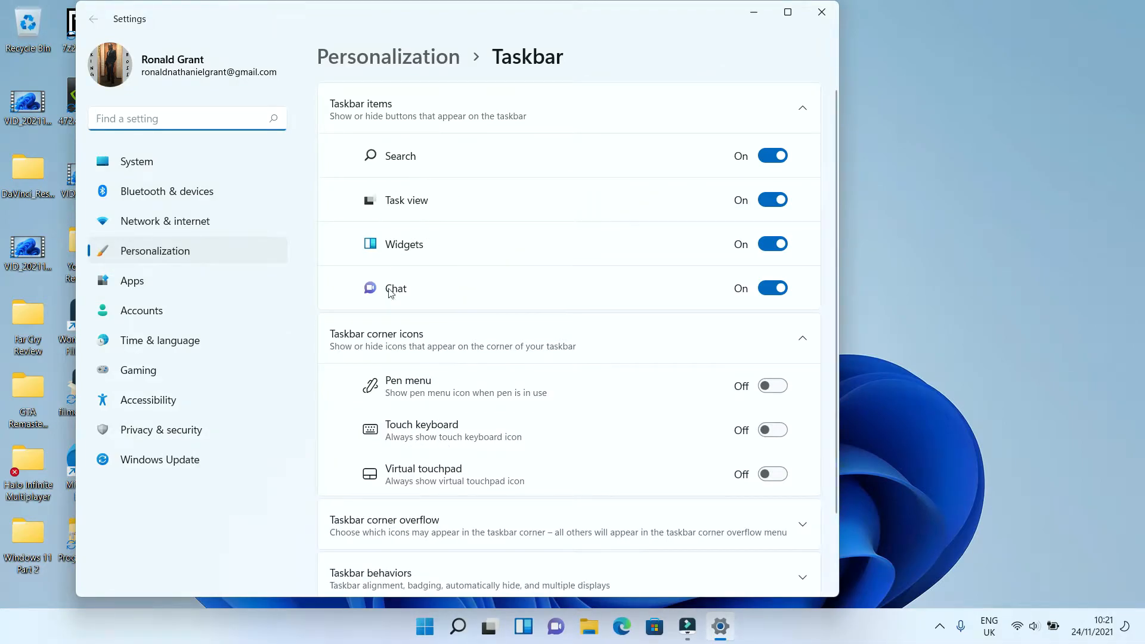
# - Turn off the Search, Task view, Widgets and Chat taskbar items
pyautogui.click(772, 156)
pyautogui.click(772, 200)
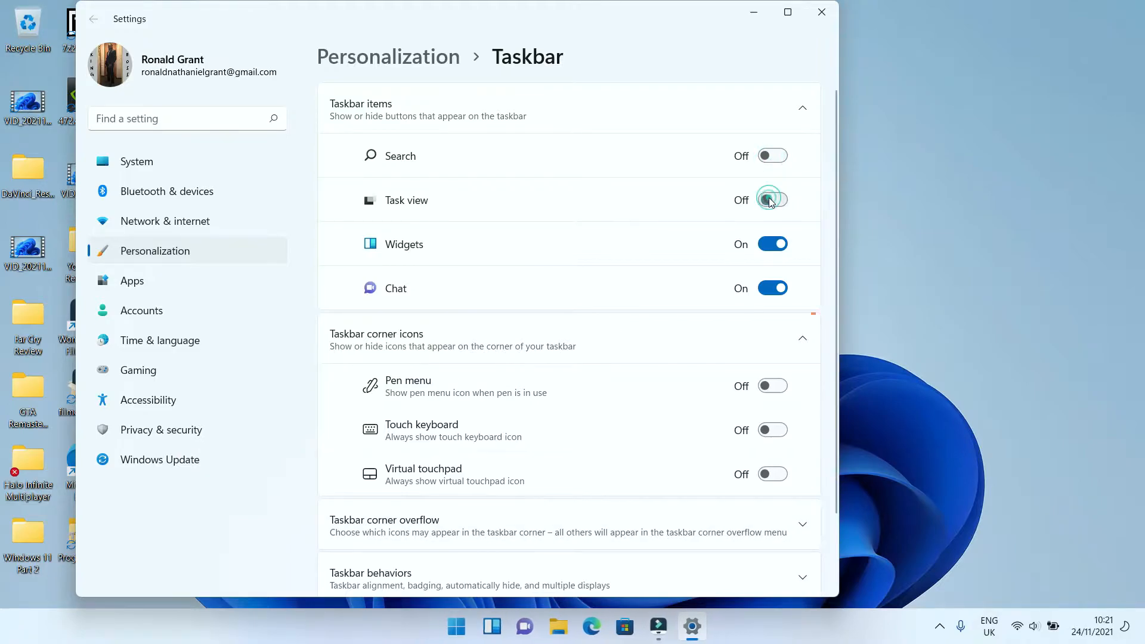
pyautogui.click(773, 244)
pyautogui.click(775, 289)
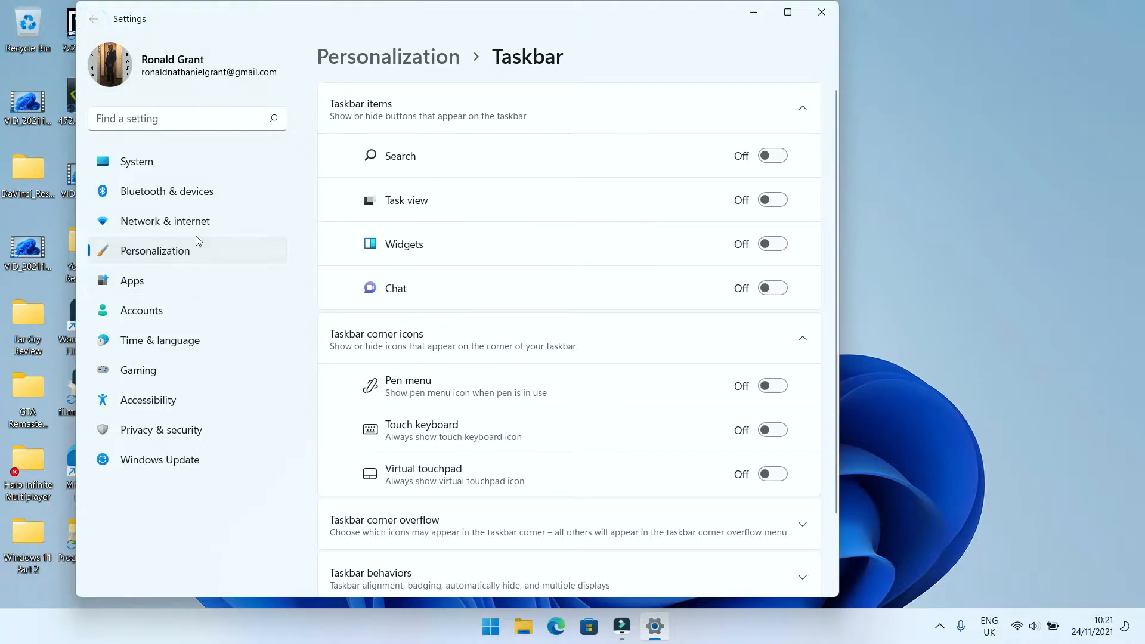
# - Look through the categories on the System settings page down to About
pyautogui.click(144, 160)
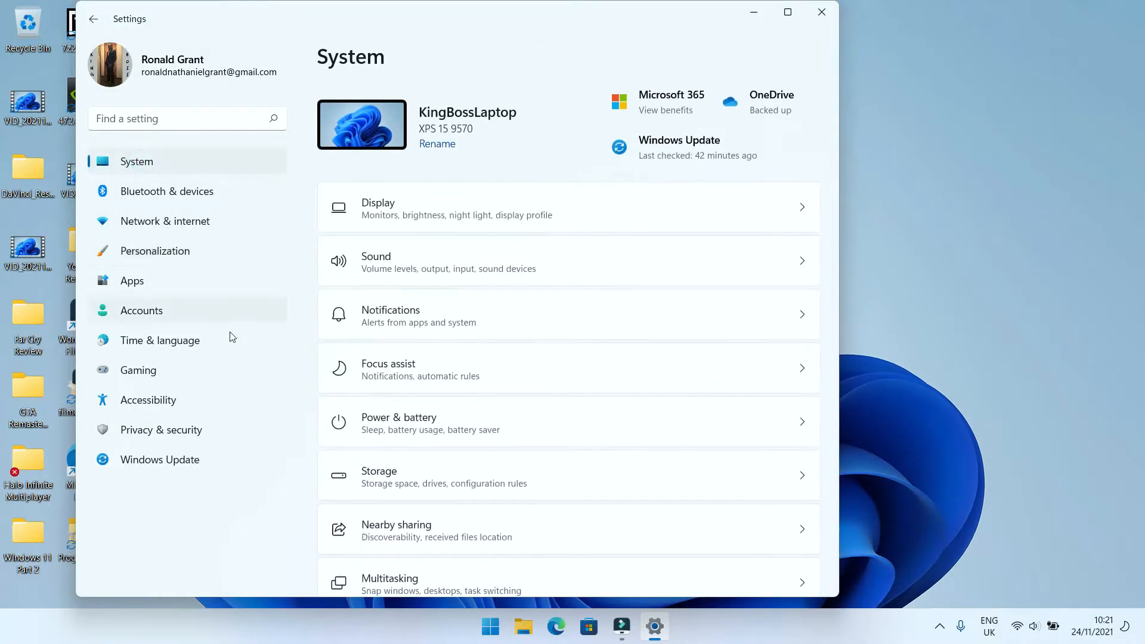
pyautogui.scroll(-5, 442, 403)
pyautogui.scroll(3, 442, 402)
pyautogui.scroll(-6, 442, 402)
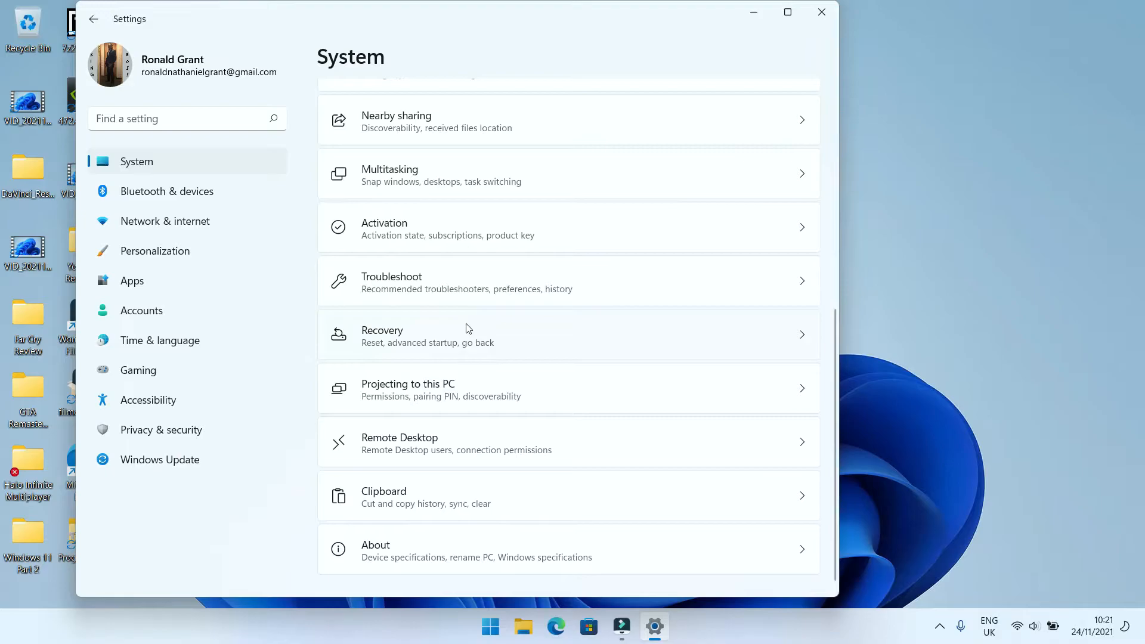
# - Review the list of pending updates on the Windows Update page and close Settings
pyautogui.click(158, 459)
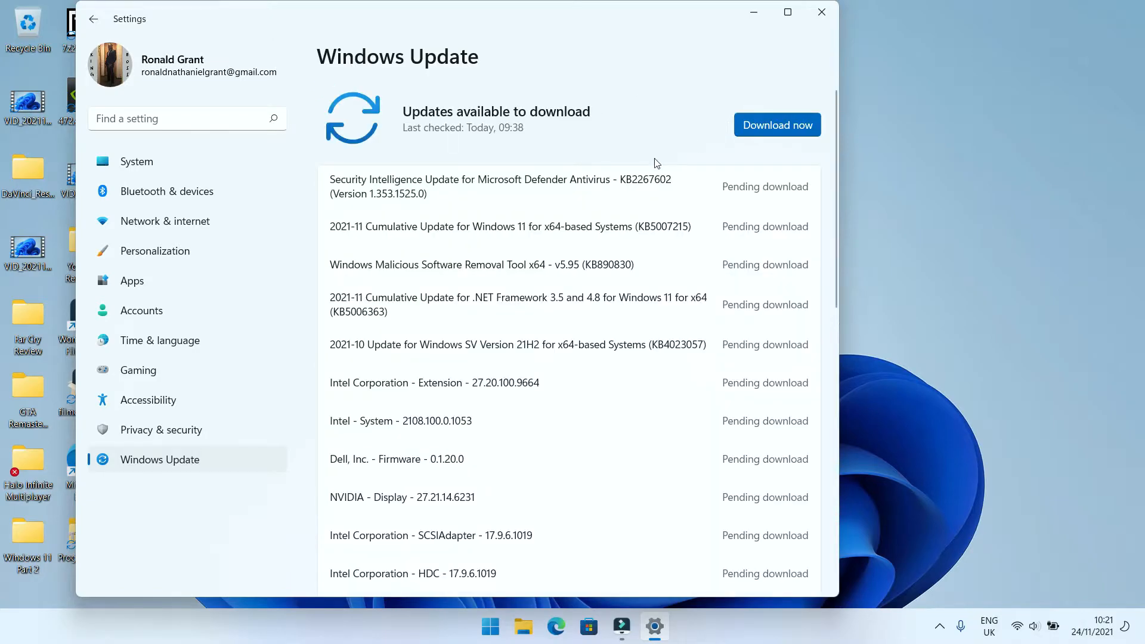
pyautogui.scroll(-3, 639, 328)
pyautogui.scroll(3, 641, 330)
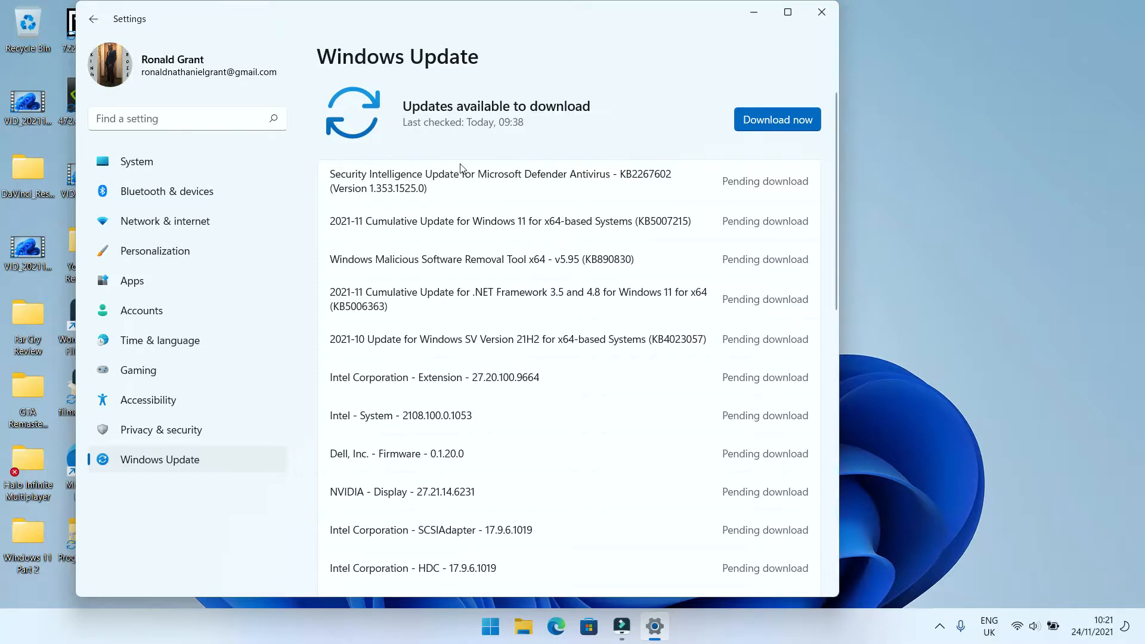
pyautogui.scroll(-4, 534, 237)
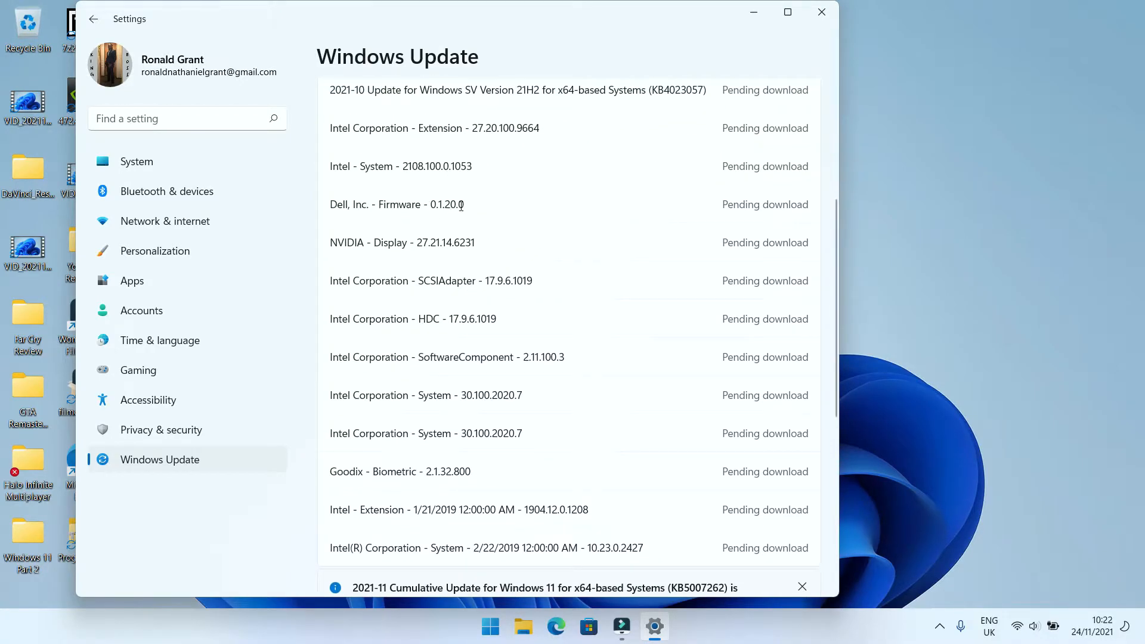
pyautogui.moveTo(444, 204); pyautogui.dragTo(465, 205)
pyautogui.click(439, 207)
pyautogui.scroll(-3, 462, 301)
pyautogui.scroll(7, 462, 301)
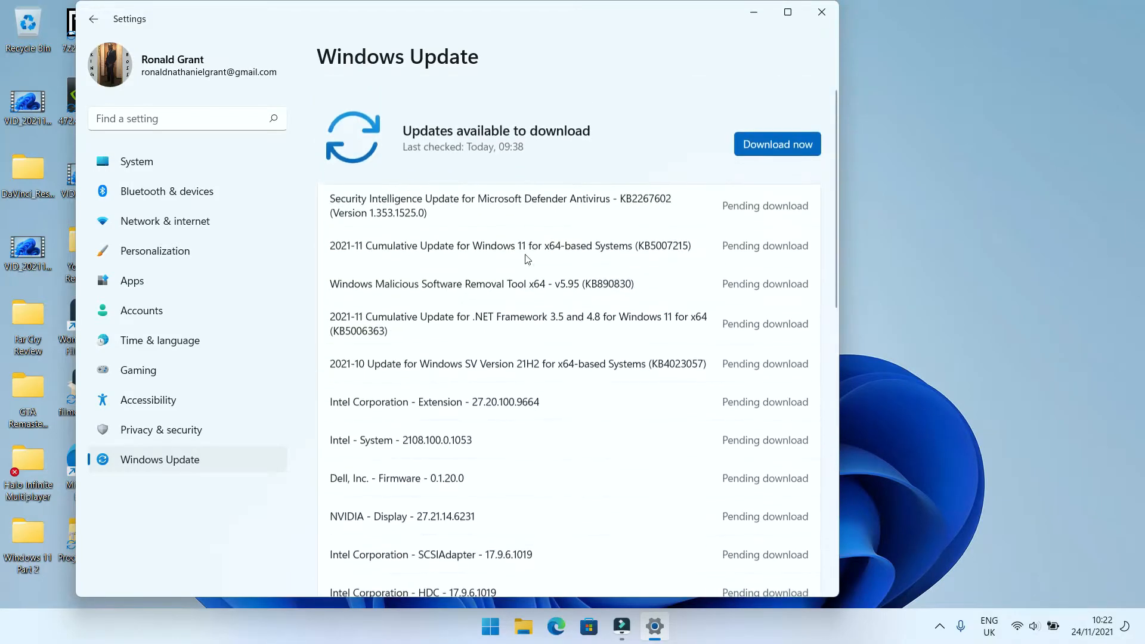
pyautogui.click(816, 22)
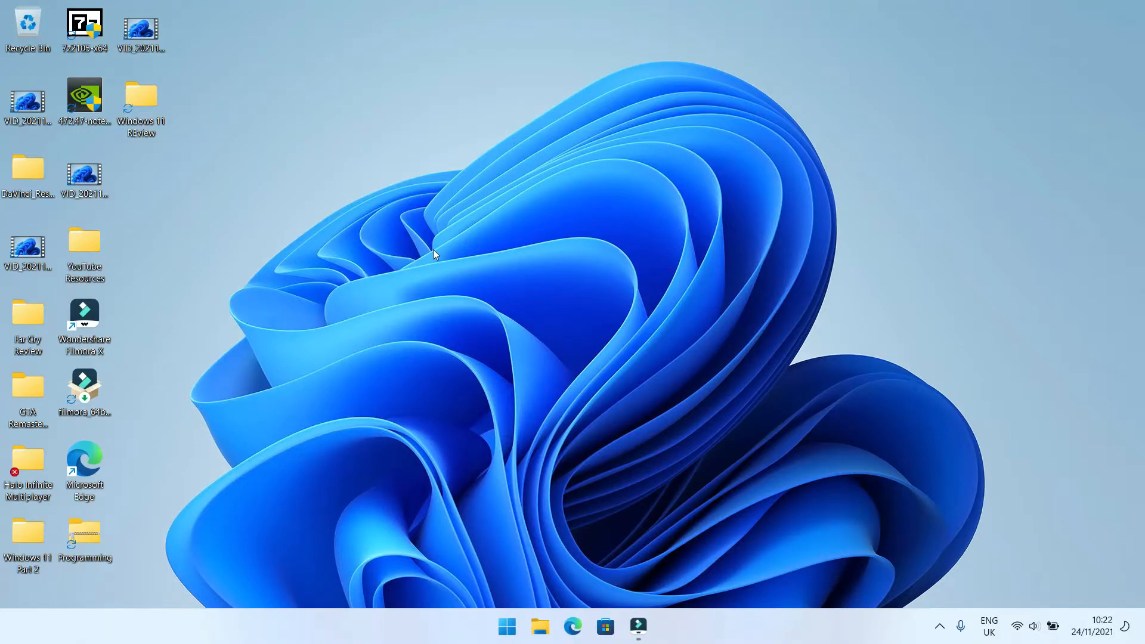
# - View the Quick access folders and recent files in File Explorer and close the window
pyautogui.click(538, 628)
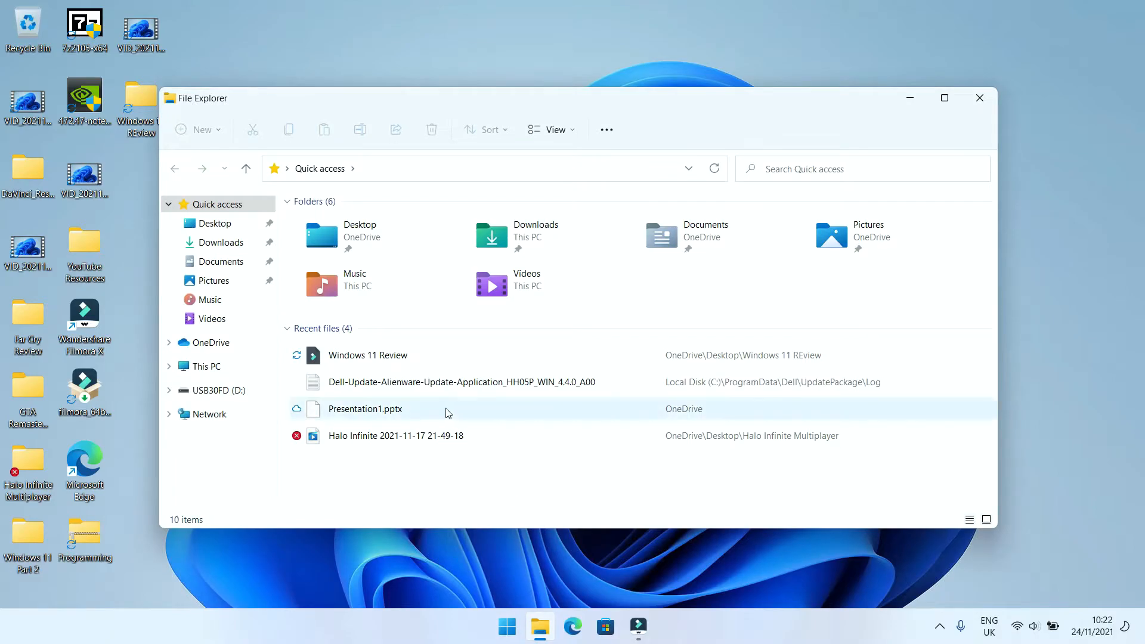
pyautogui.click(983, 99)
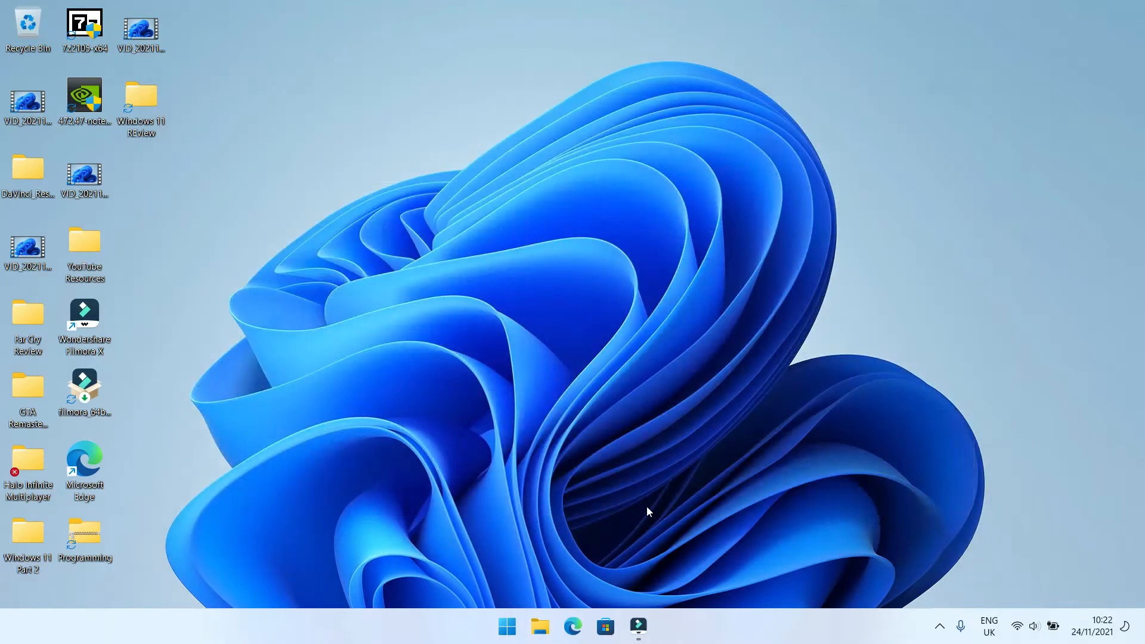
# - Open File Explorer, preview its window thumbnail from the taskbar, and close the window
pyautogui.click(542, 627)
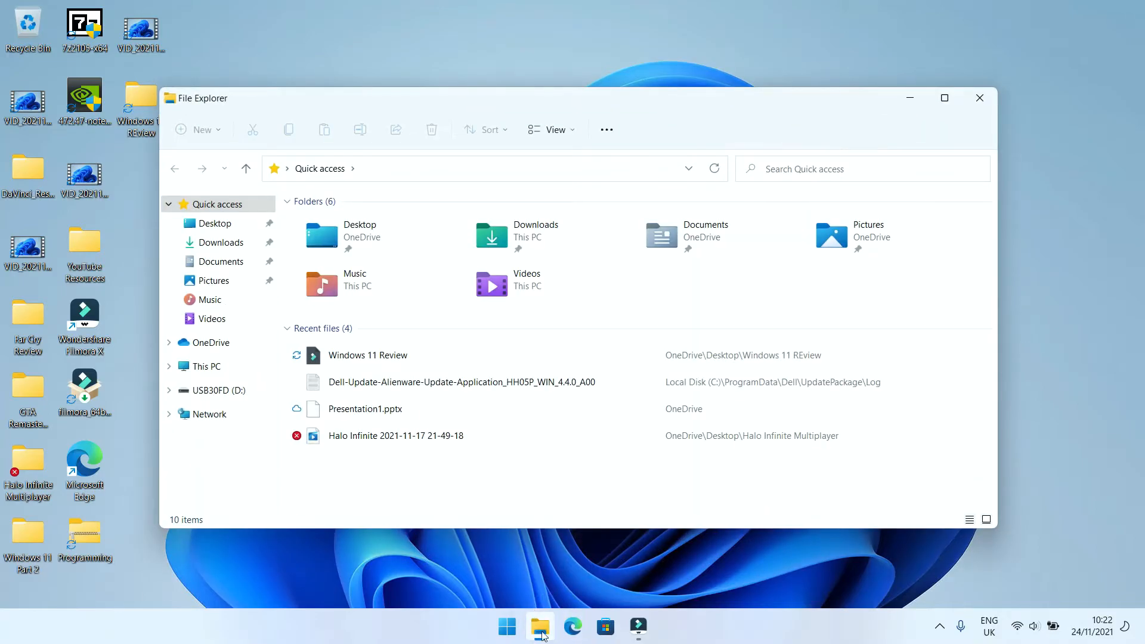
pyautogui.moveTo(543, 637)
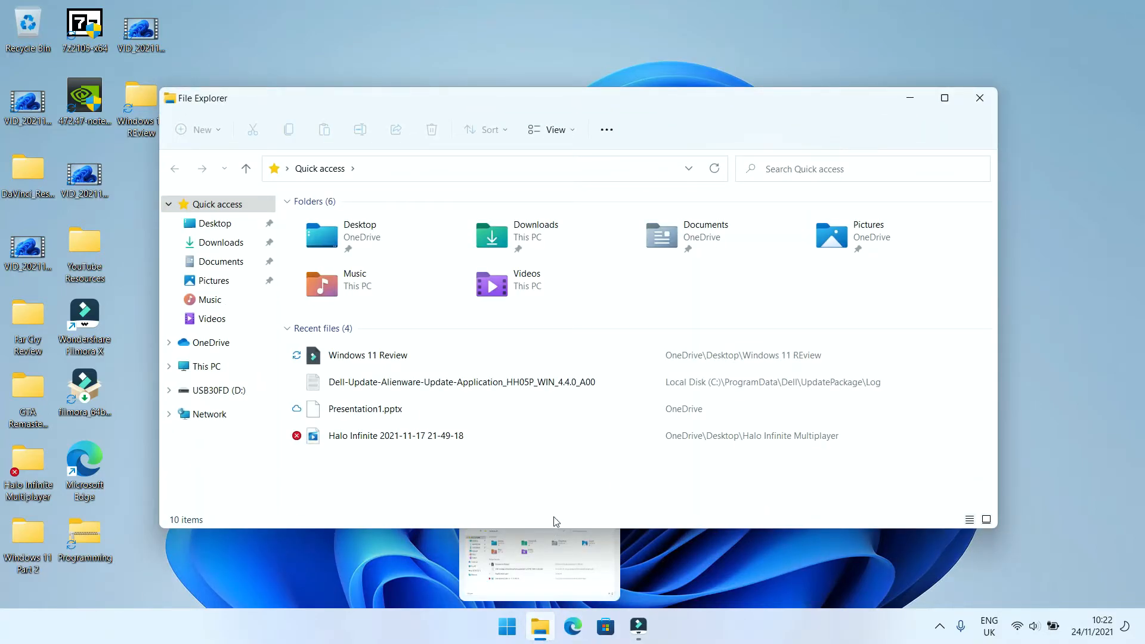
pyautogui.click(980, 98)
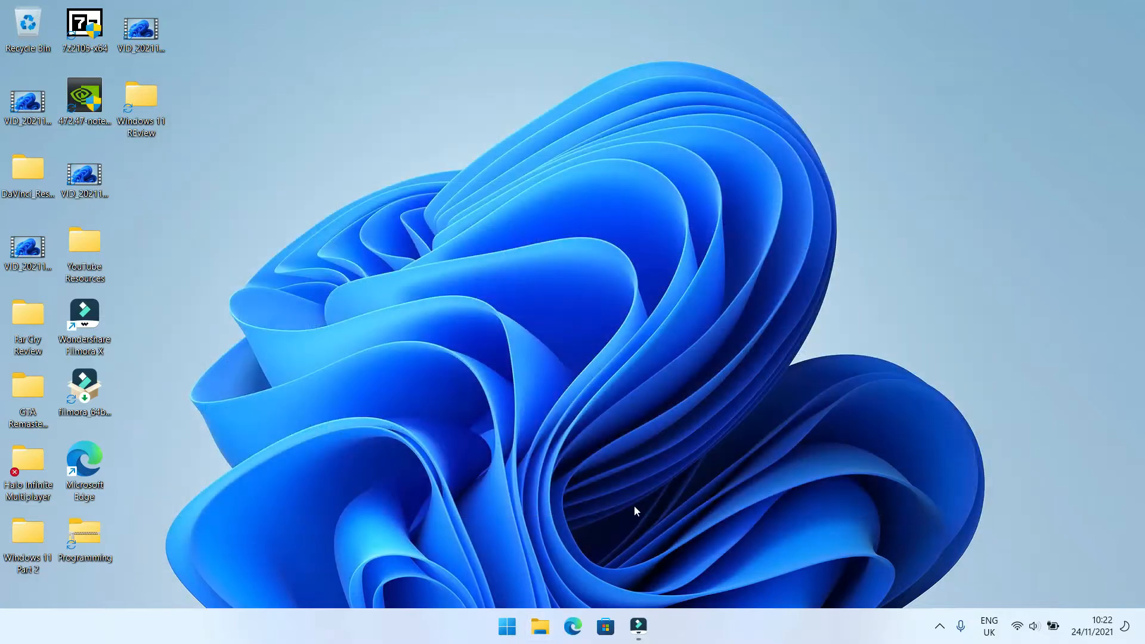
# - Reopen File Explorer, browse Downloads and Desktop, and briefly select the DaVinci_Resolve_17.4.2_Windows folder to show the available file commands
pyautogui.click(541, 625)
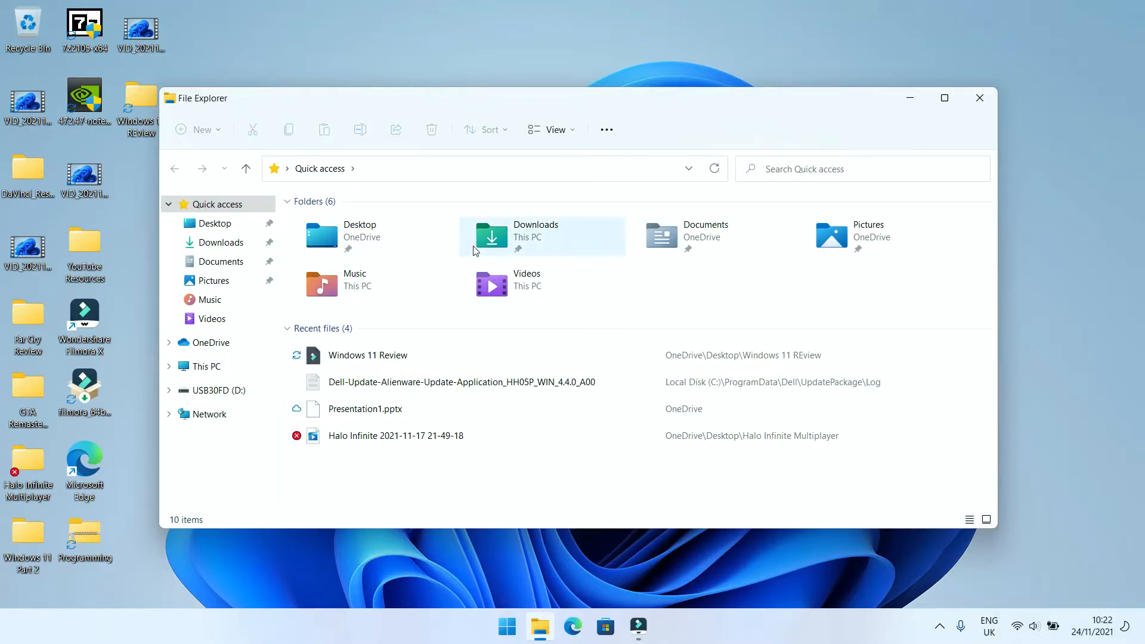
pyautogui.click(218, 247)
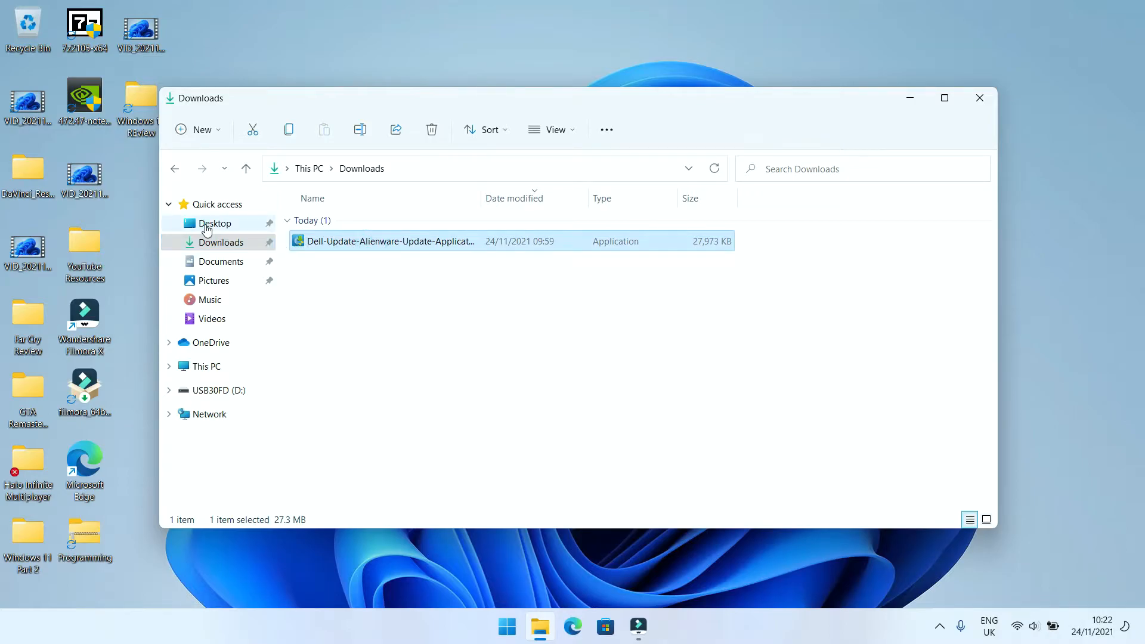
pyautogui.click(207, 226)
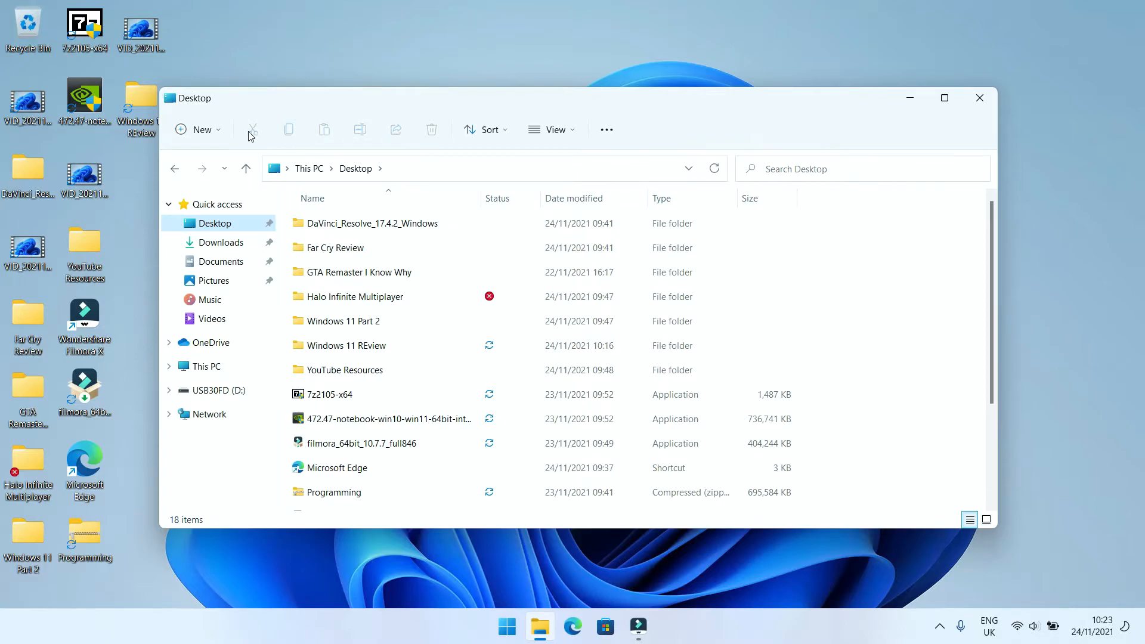
pyautogui.click(332, 224)
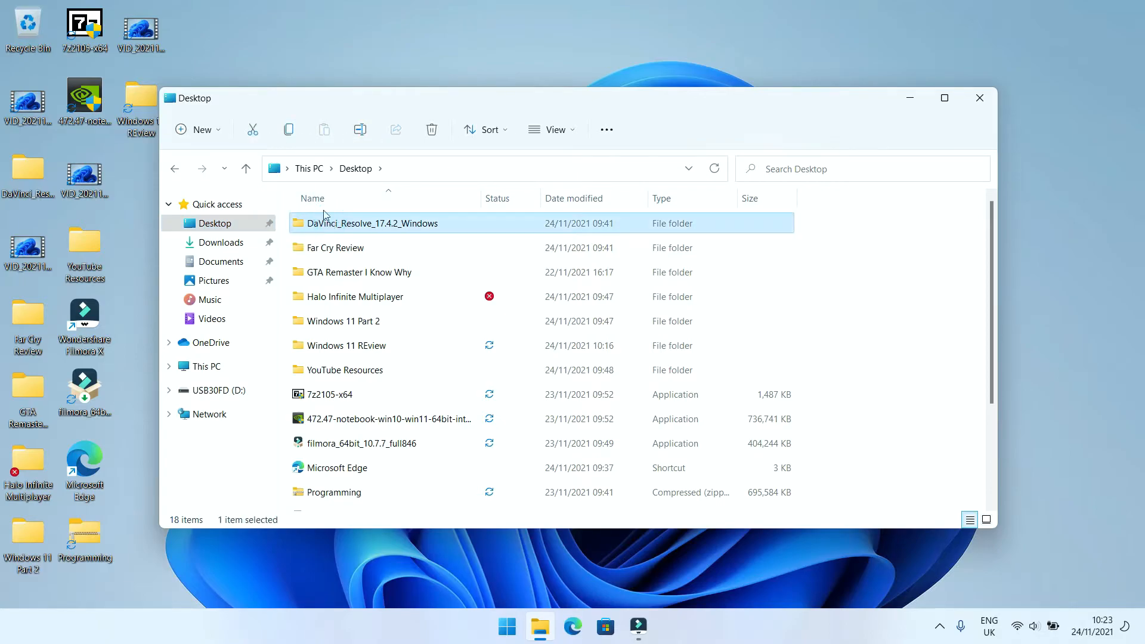
pyautogui.click(282, 299)
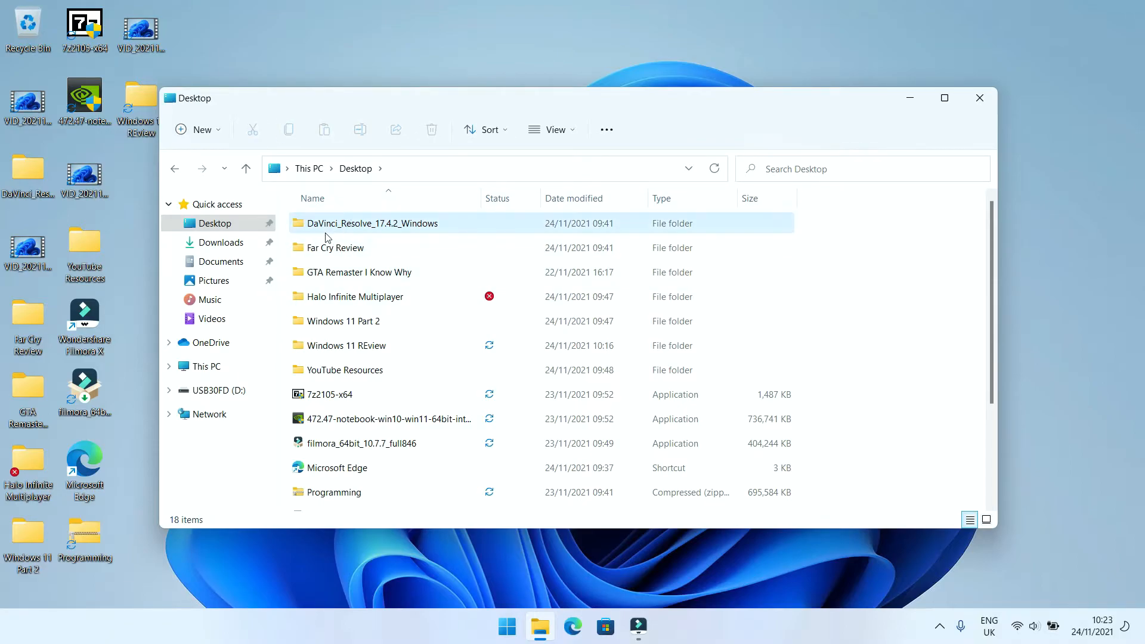
# - Copy the 7z2105-x64 application in the Desktop folder and paste a duplicate into the same folder
pyautogui.scroll(-2, 351, 358)
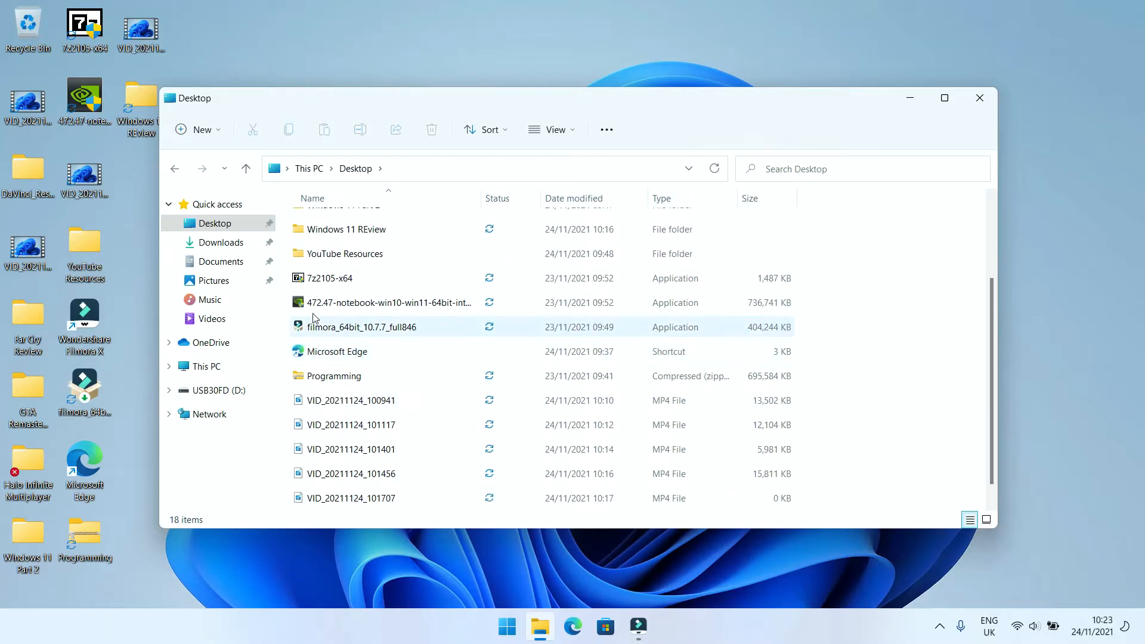
pyautogui.click(311, 280)
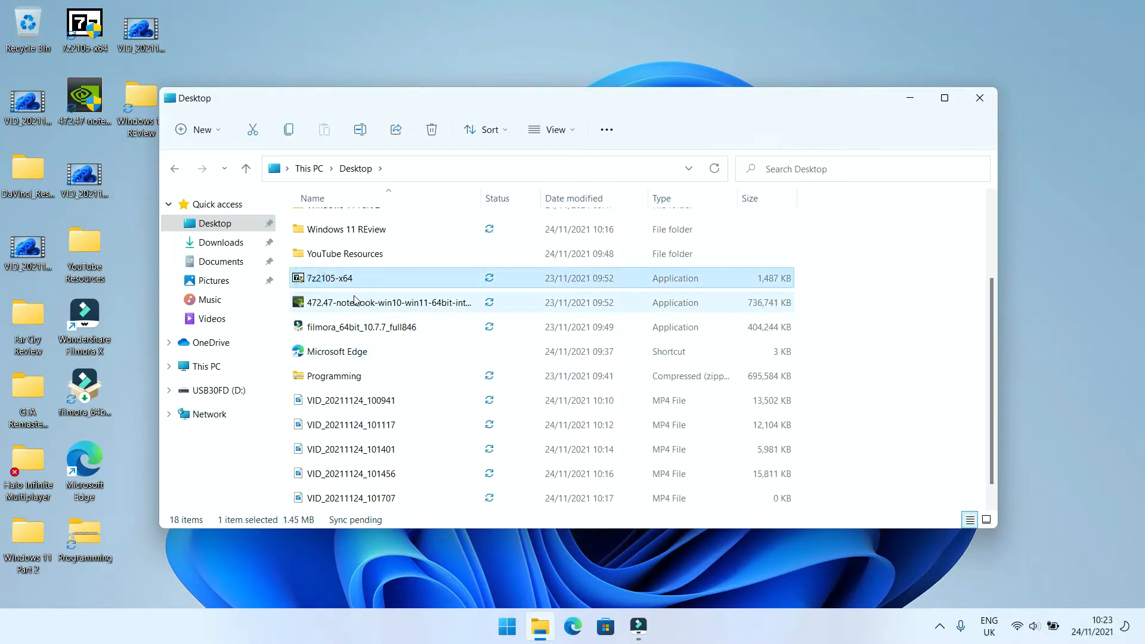
pyautogui.click(290, 132)
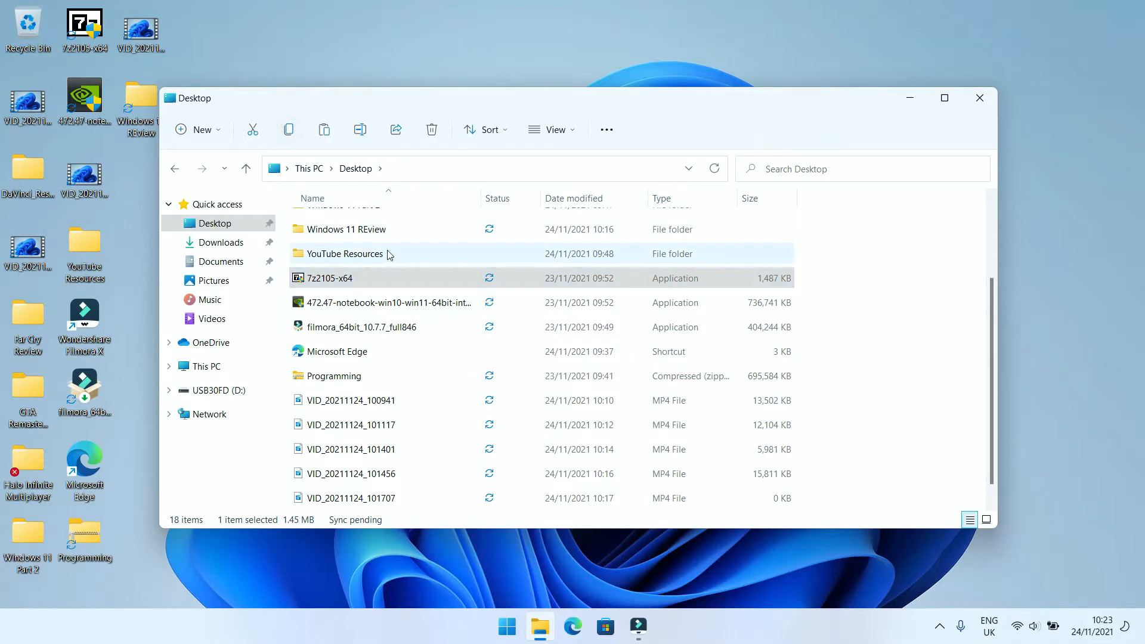
pyautogui.scroll(-1, 388, 248)
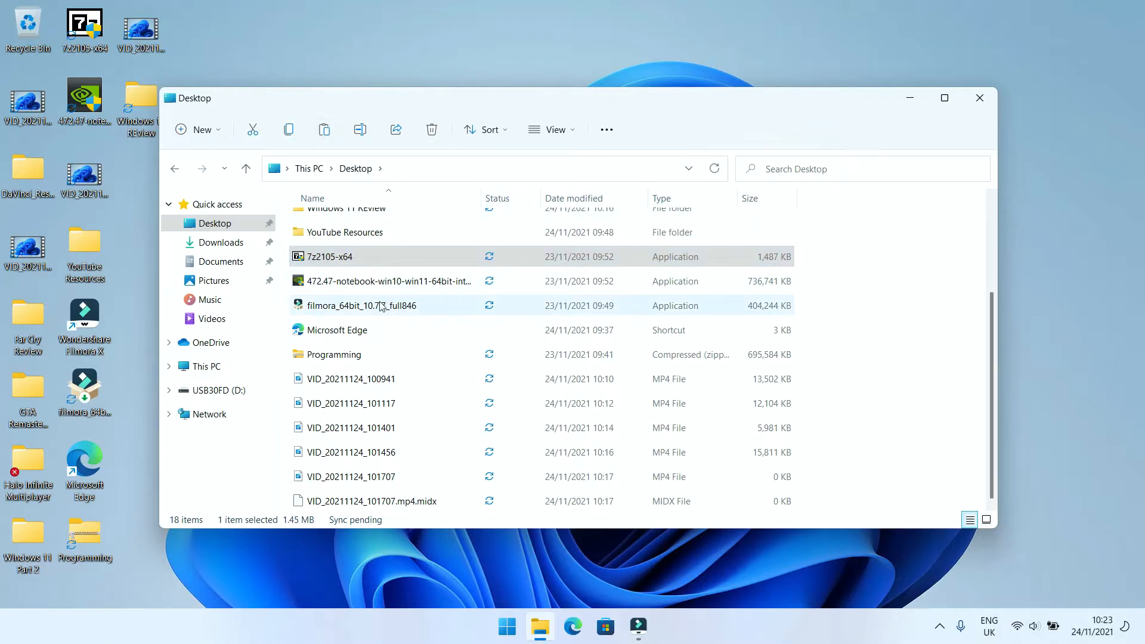
pyautogui.click(325, 130)
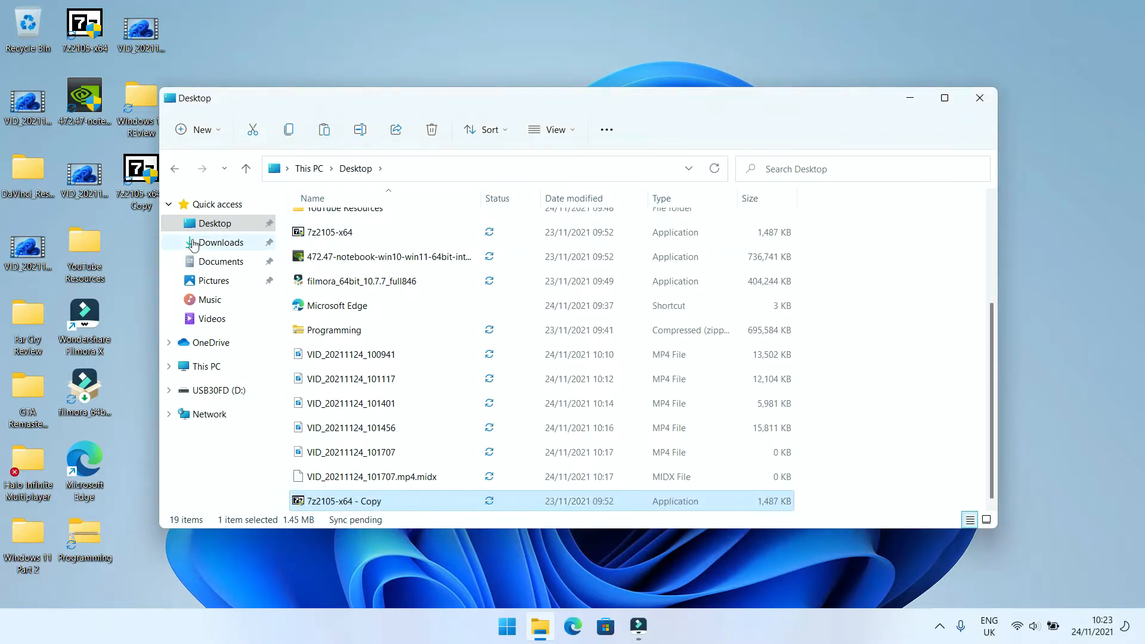
pyautogui.scroll(3, 388, 358)
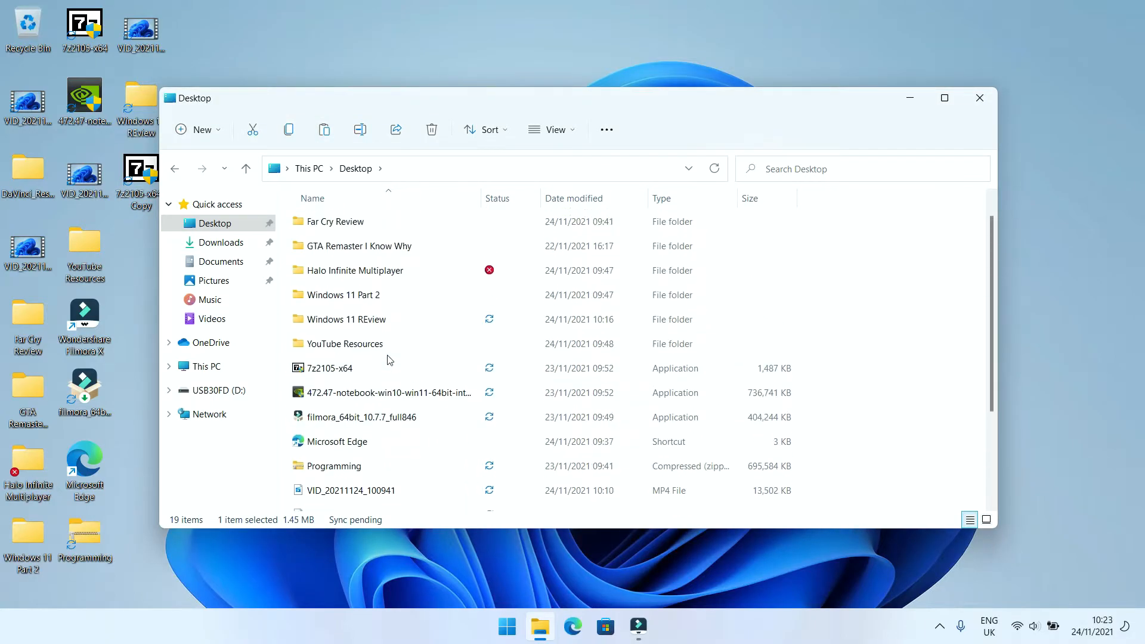
pyautogui.scroll(-2, 389, 358)
pyautogui.scroll(3, 389, 358)
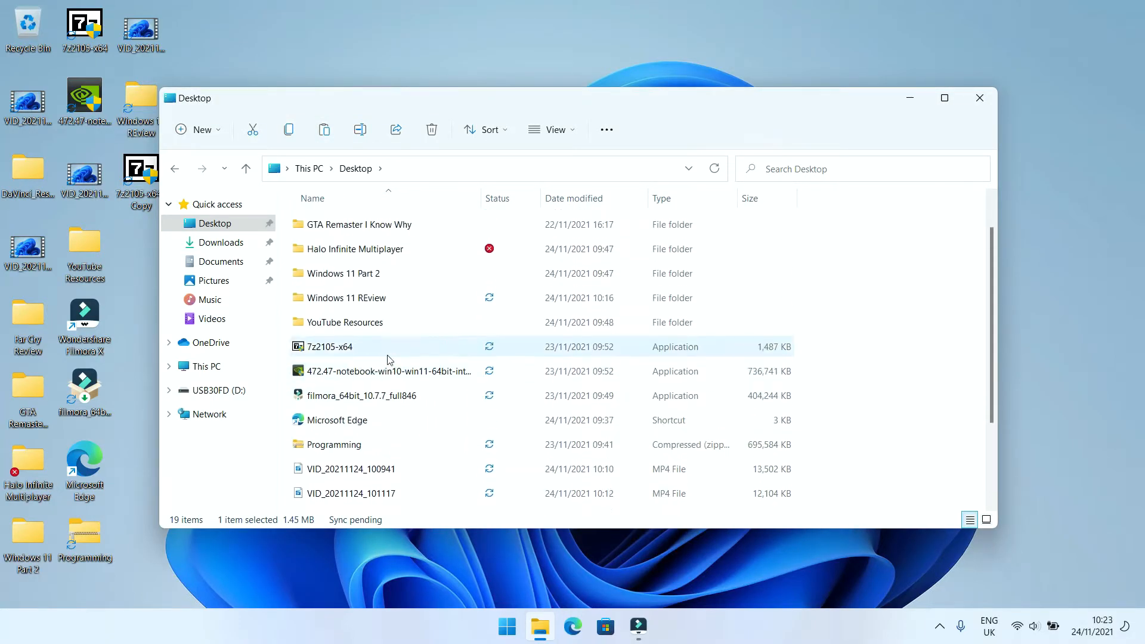
pyautogui.scroll(-1, 429, 346)
pyautogui.scroll(2, 477, 334)
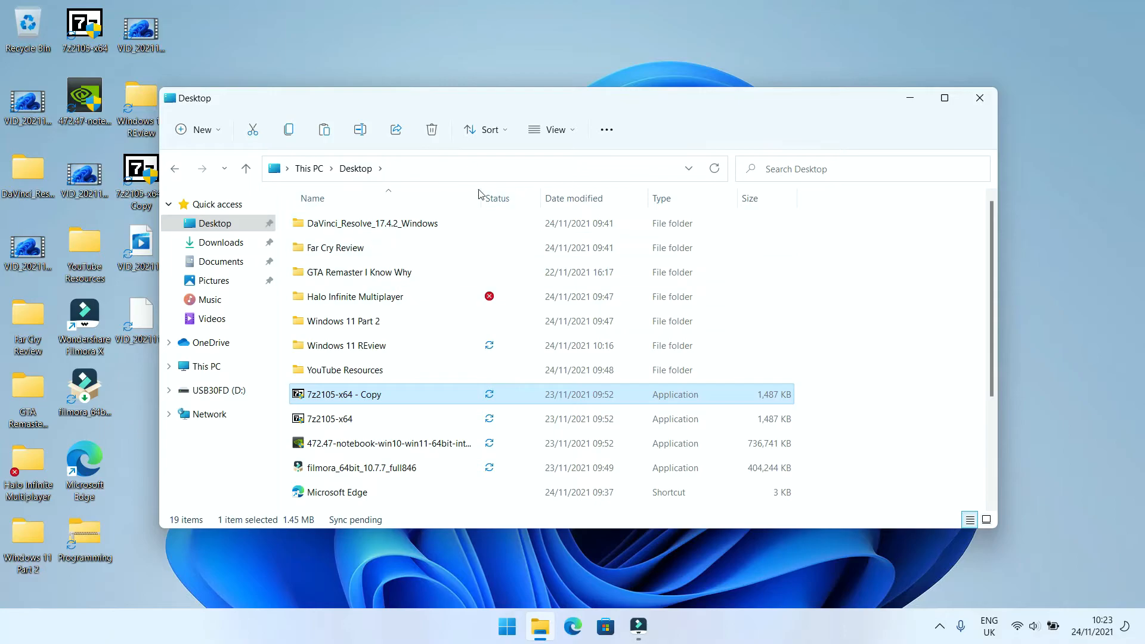
# - Maximize the File Explorer window and restore it to its floating size, twice
pyautogui.doubleClick(577, 95)
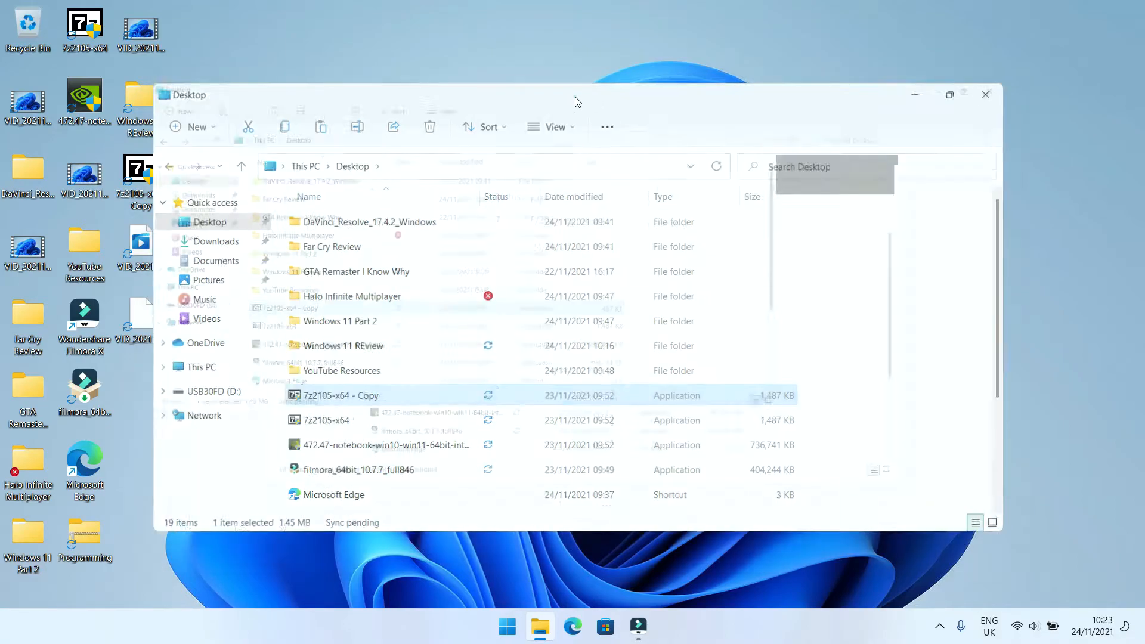
pyautogui.doubleClick(551, 17)
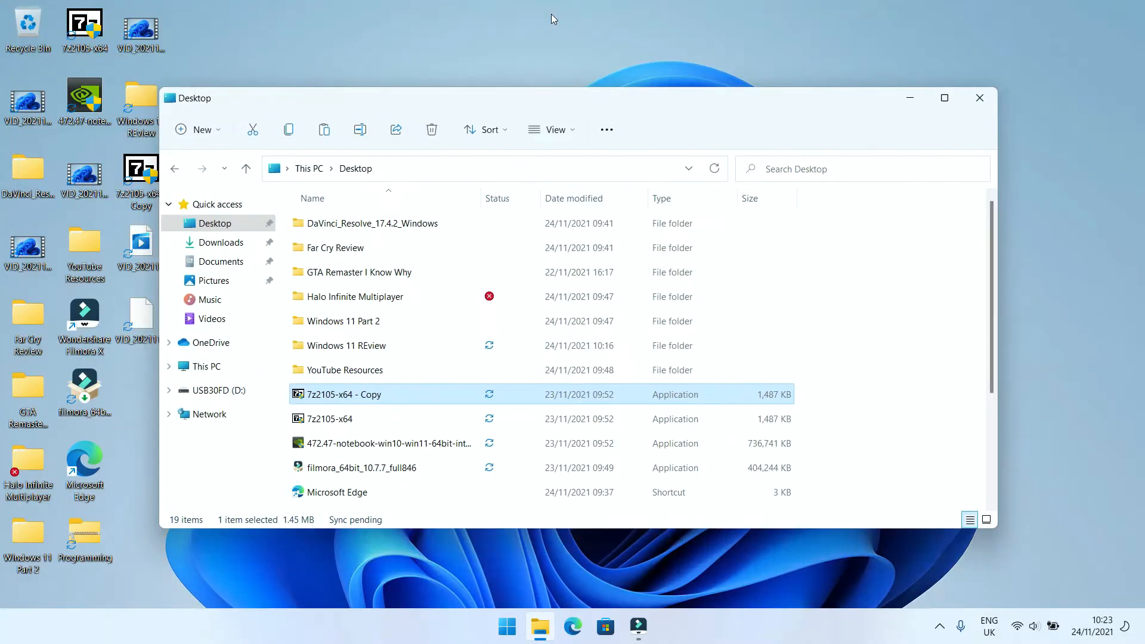
pyautogui.doubleClick(551, 94)
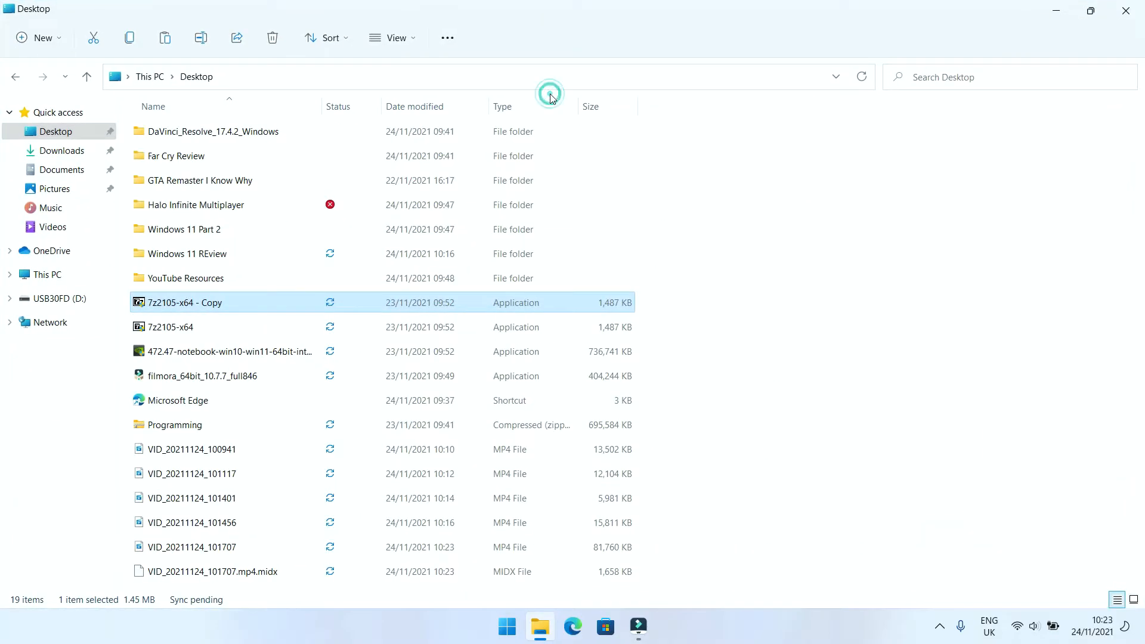
pyautogui.doubleClick(532, 13)
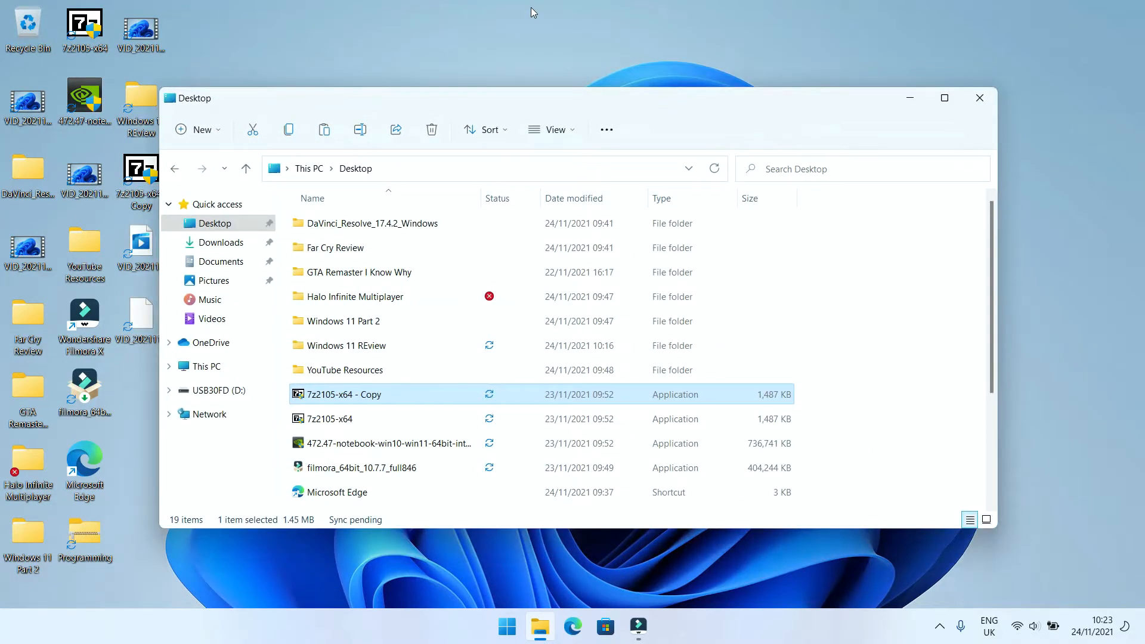
# - Snap the File Explorer window alternately to the left and right halves of the desktop, dismissing the Start menu if it opens
pyautogui.press('super+Left')
pyautogui.press('super+Right')
pyautogui.press('super+Left')
pyautogui.press('super')
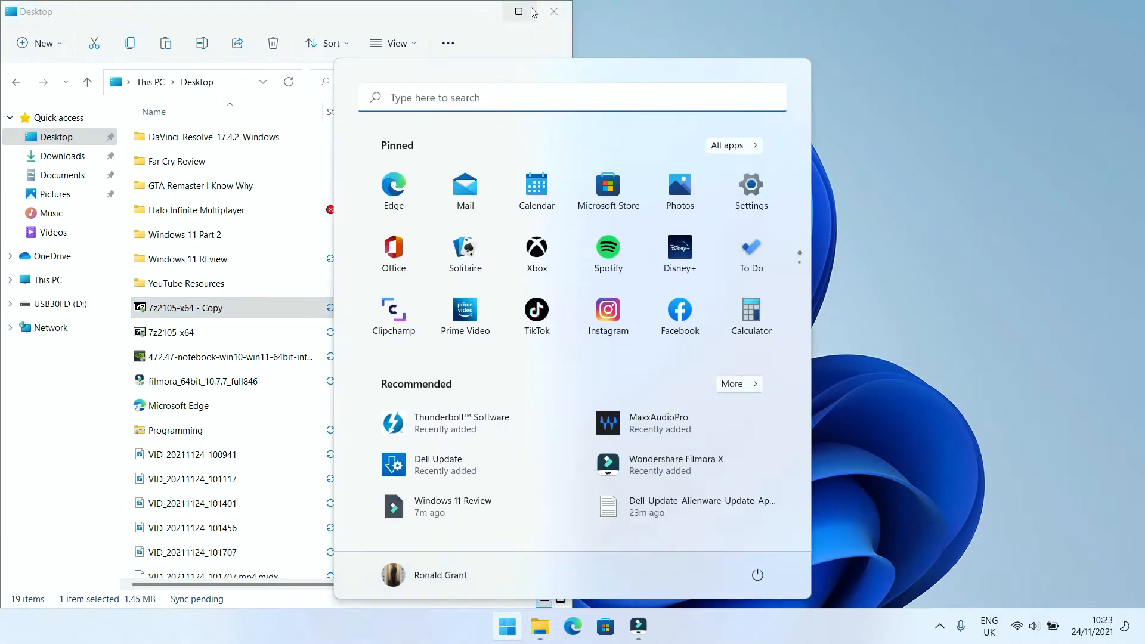
pyautogui.press('super')
pyautogui.press('super+Right')
pyautogui.press('super+Left')
pyautogui.press('super+Right')
pyautogui.press('super+Left')
pyautogui.press('super+Right')
pyautogui.press('super+Right')
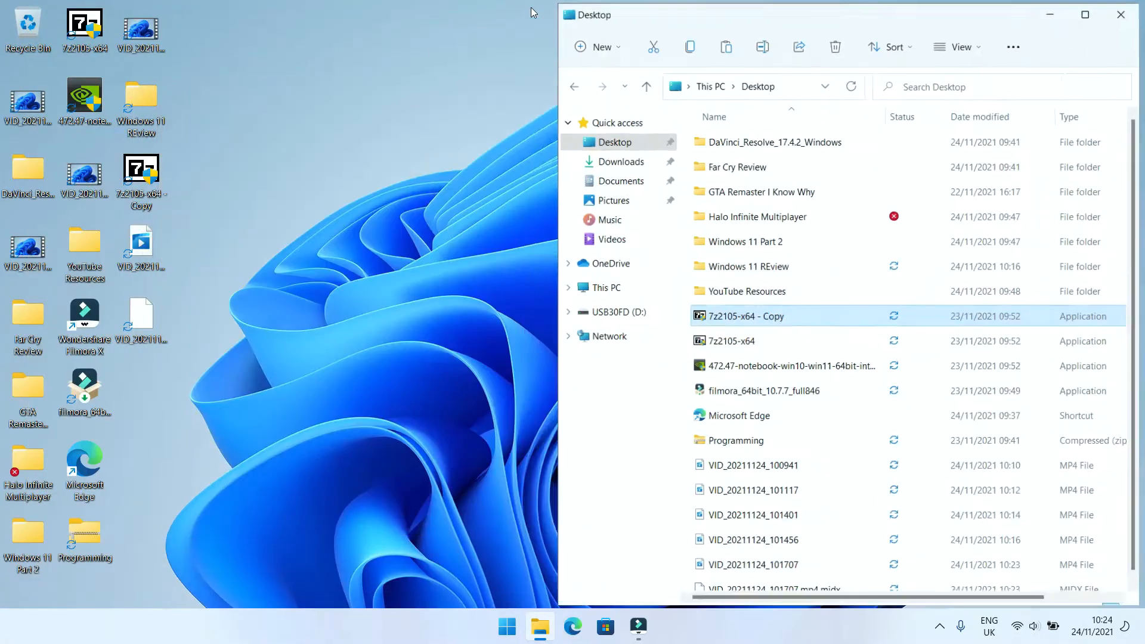
pyautogui.press('super+Left')
# - Cycle the File Explorer window through maximized, restored and minimized states, and close it
pyautogui.press('super+Up')
pyautogui.press('super+Down')
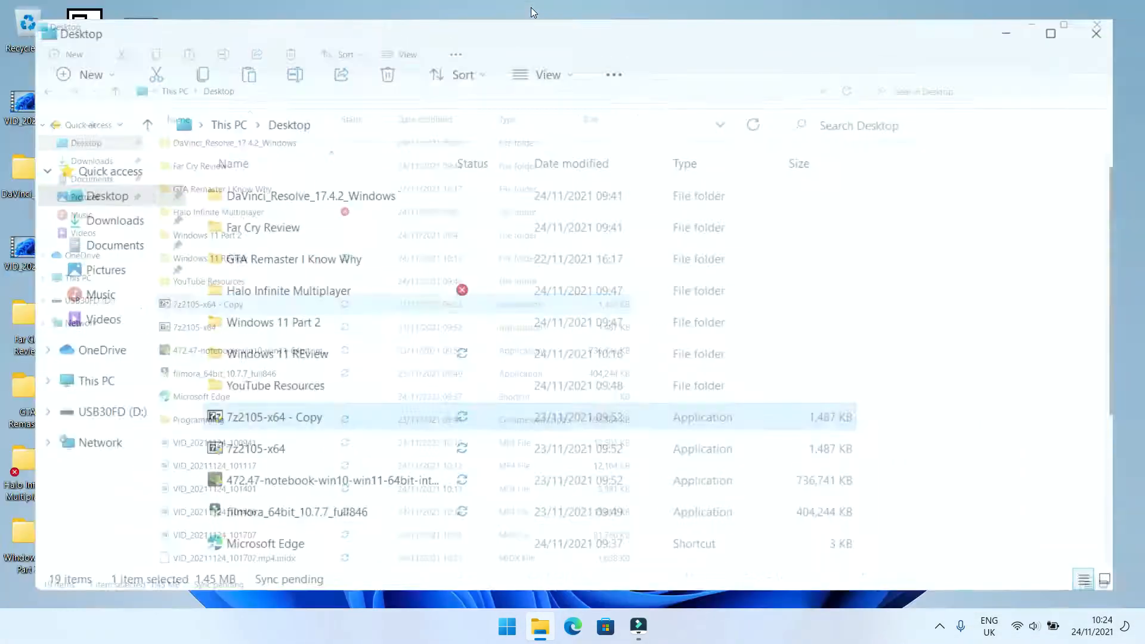
pyautogui.press('super+Down')
pyautogui.press('super+Up')
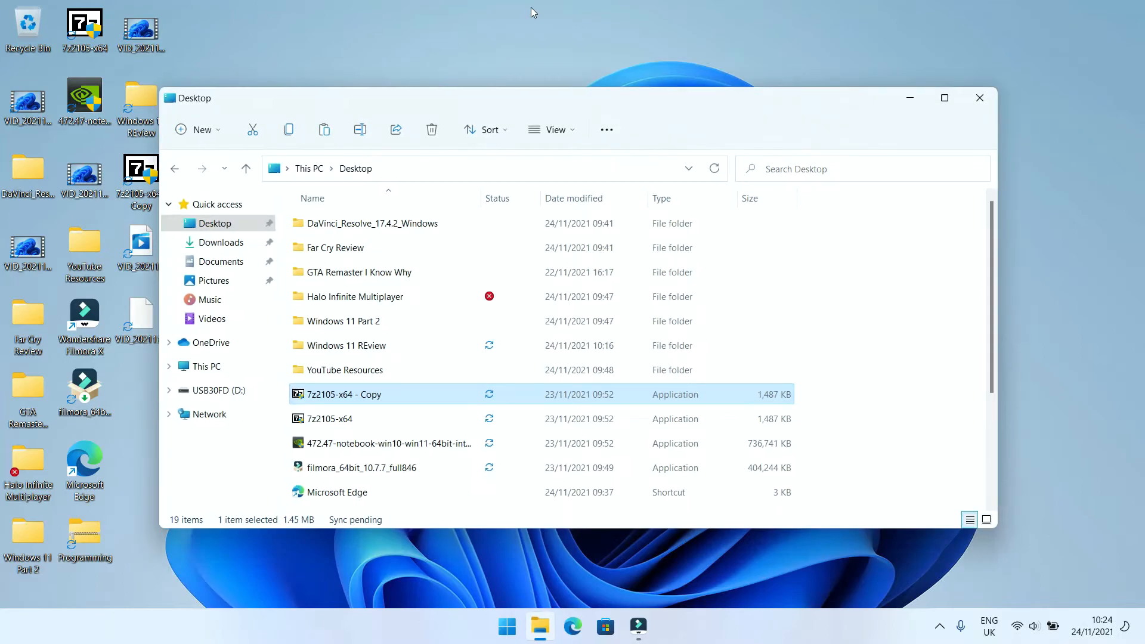
pyautogui.press('super+Down')
pyautogui.press('super+Up')
pyautogui.press('super+Up')
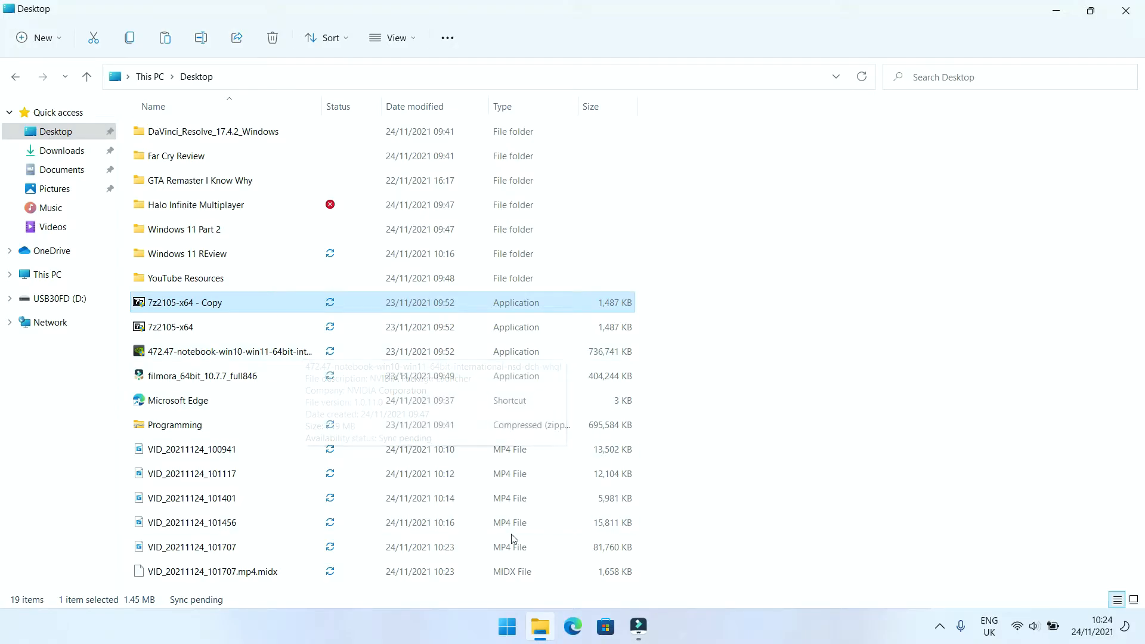
pyautogui.click(1126, 10)
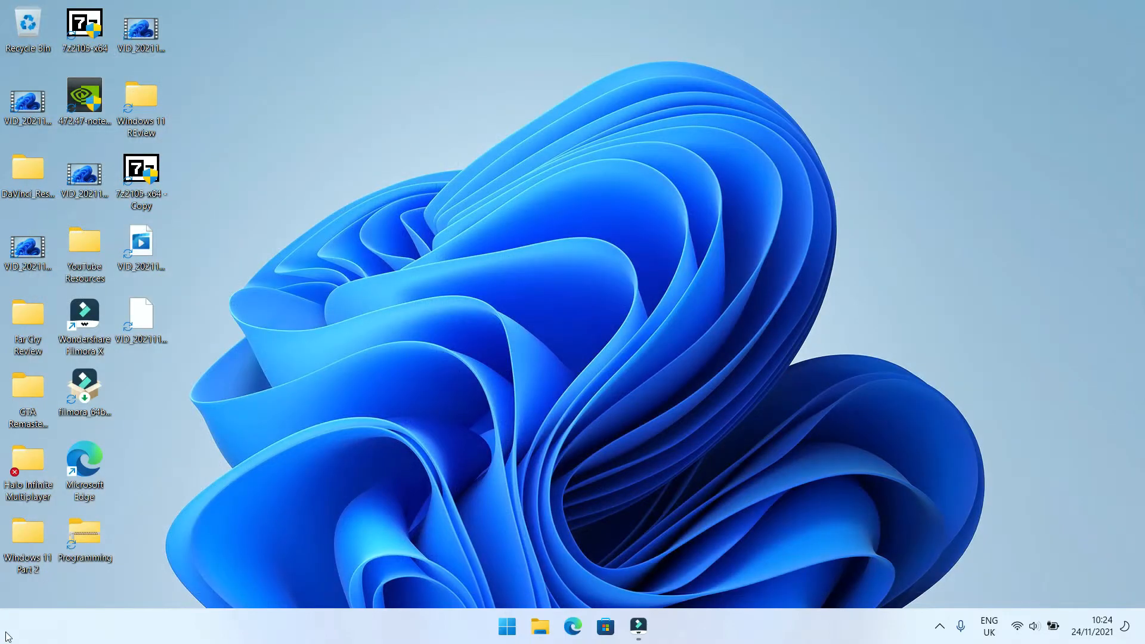
# - Open Settings from a Start search and search within it for "control pannel"
pyautogui.press('super')
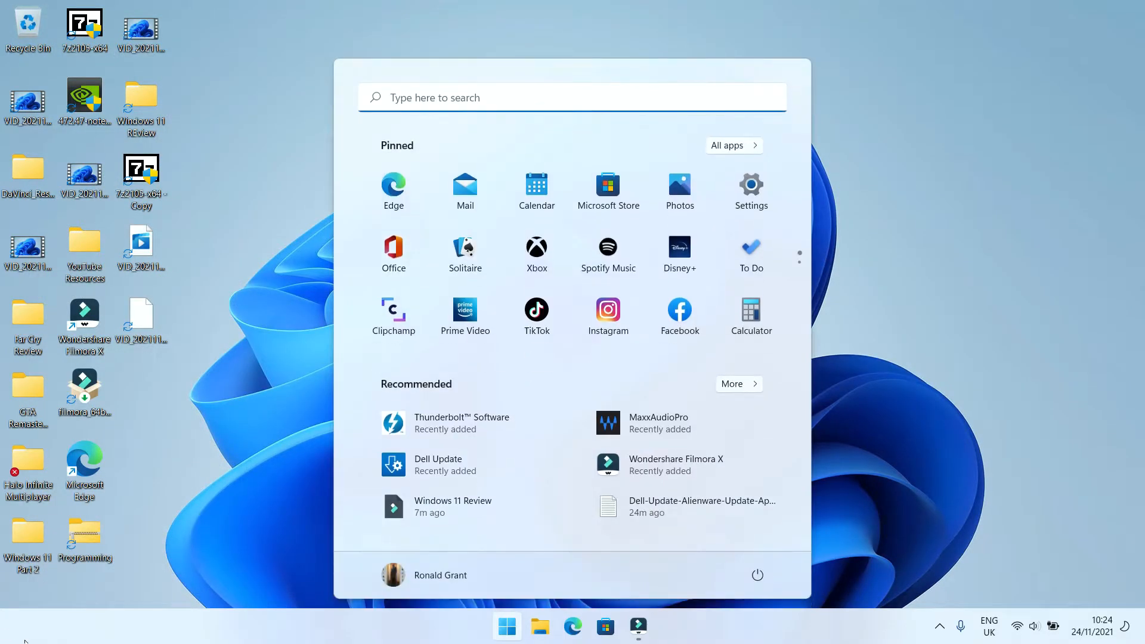
pyautogui.write('settings')
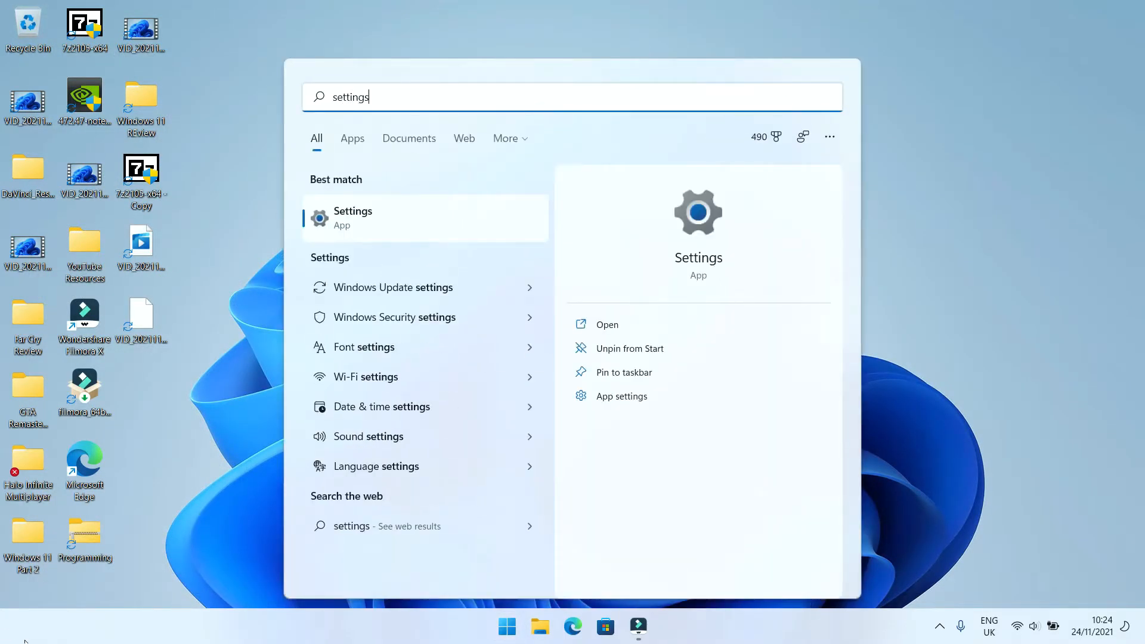
pyautogui.press('Return')
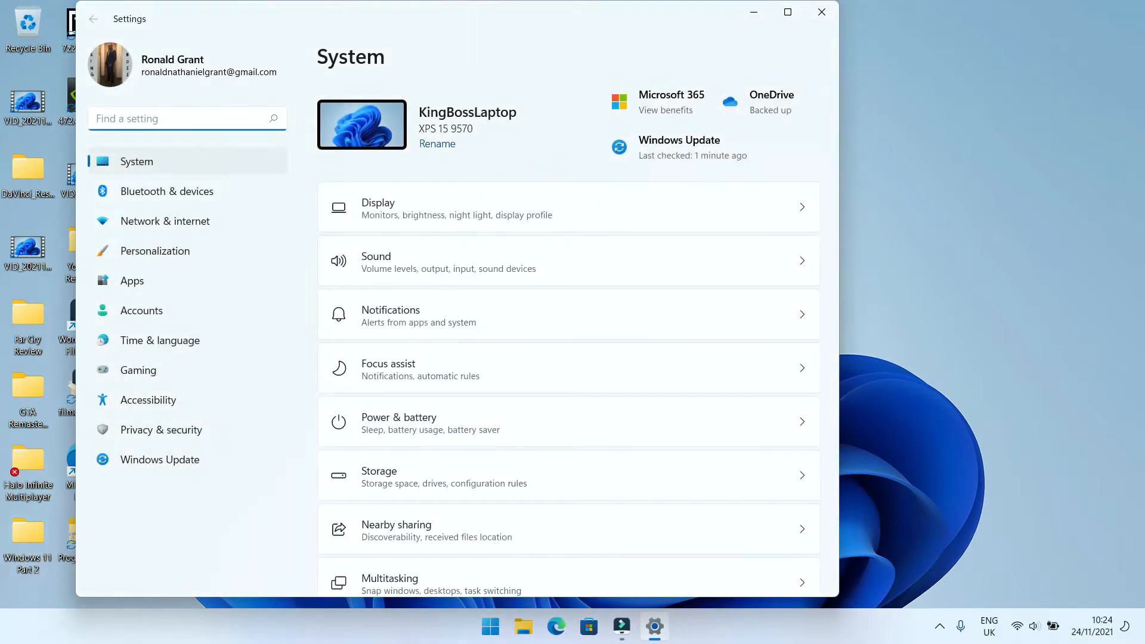
pyautogui.click(171, 120)
pyautogui.write('control')
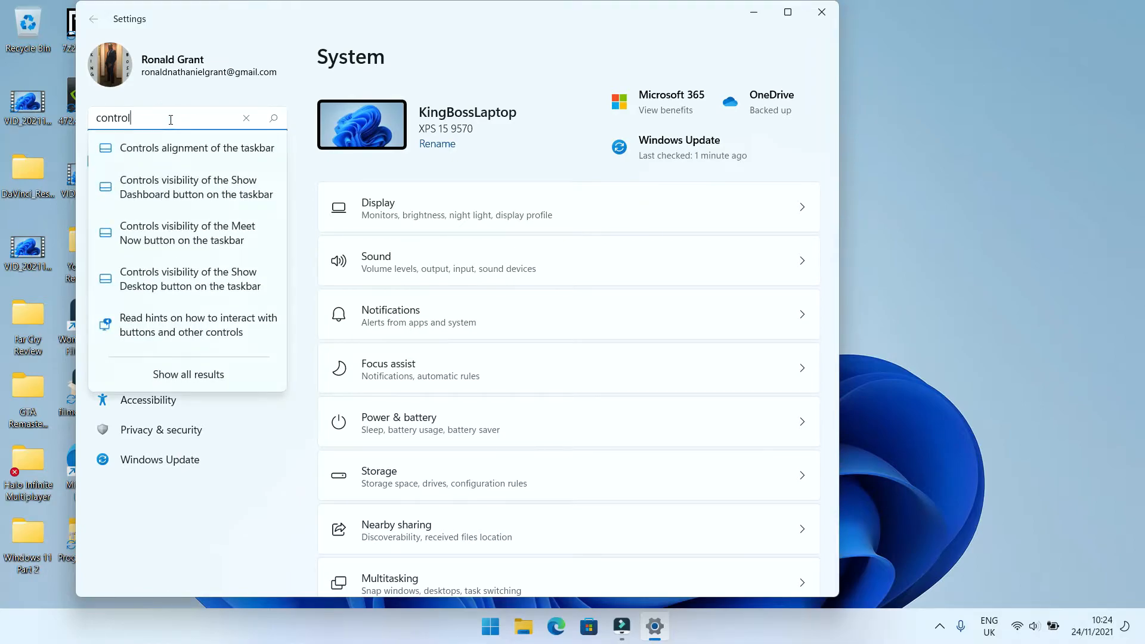
pyautogui.write(' pannel')
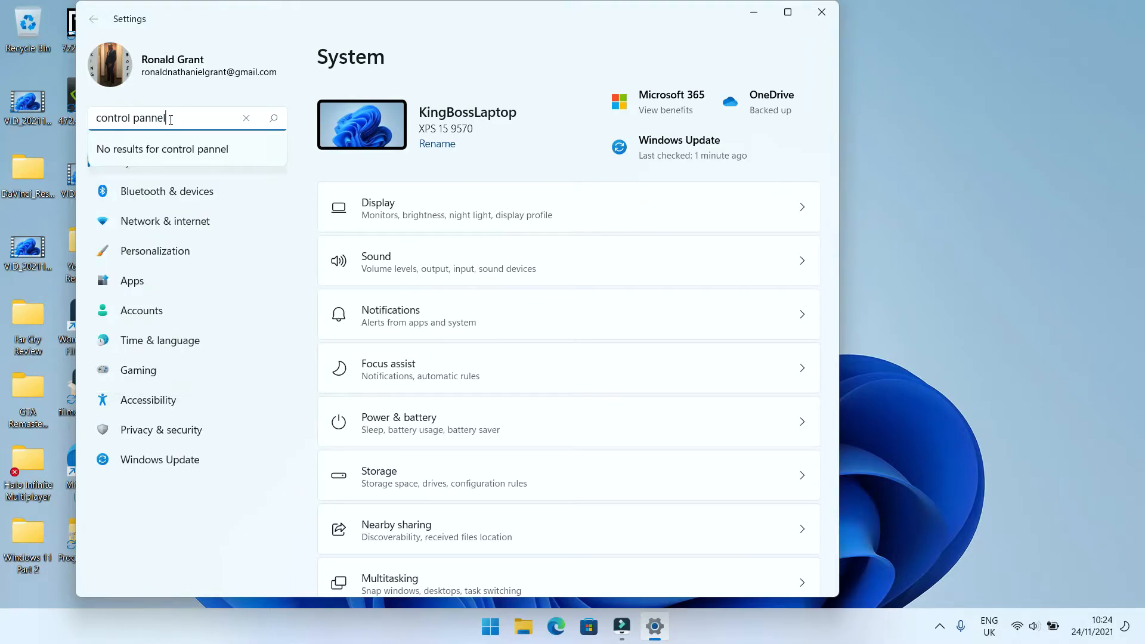
# - Search Start for "control pannel", open Control Panel to view its categories, and close it
pyautogui.press('super')
pyautogui.write('con')
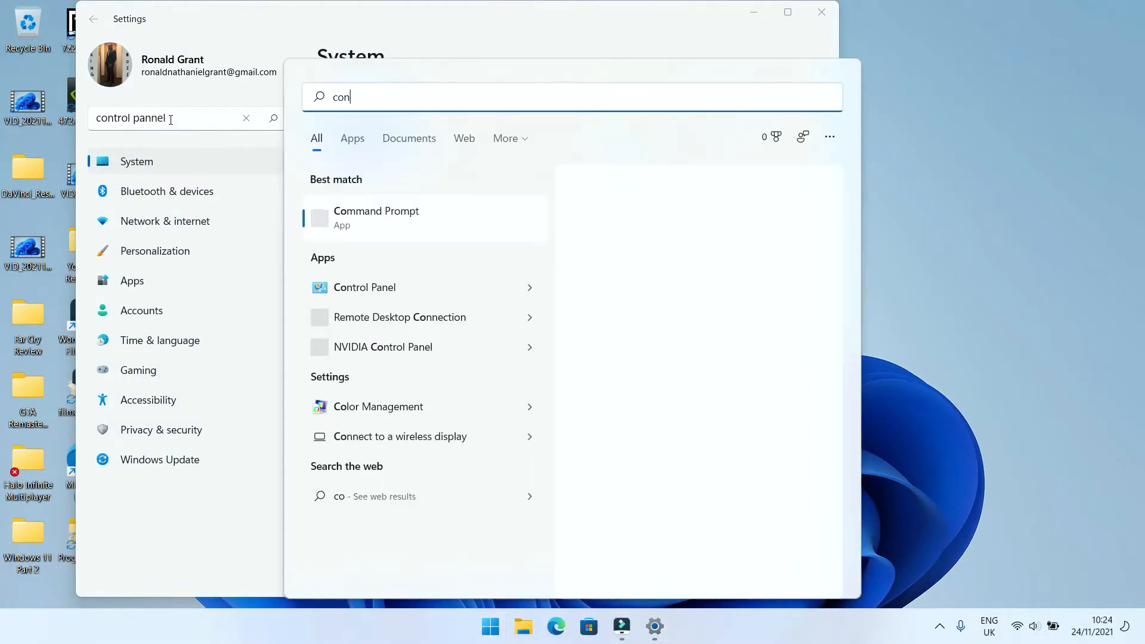
pyautogui.write('trol pannel')
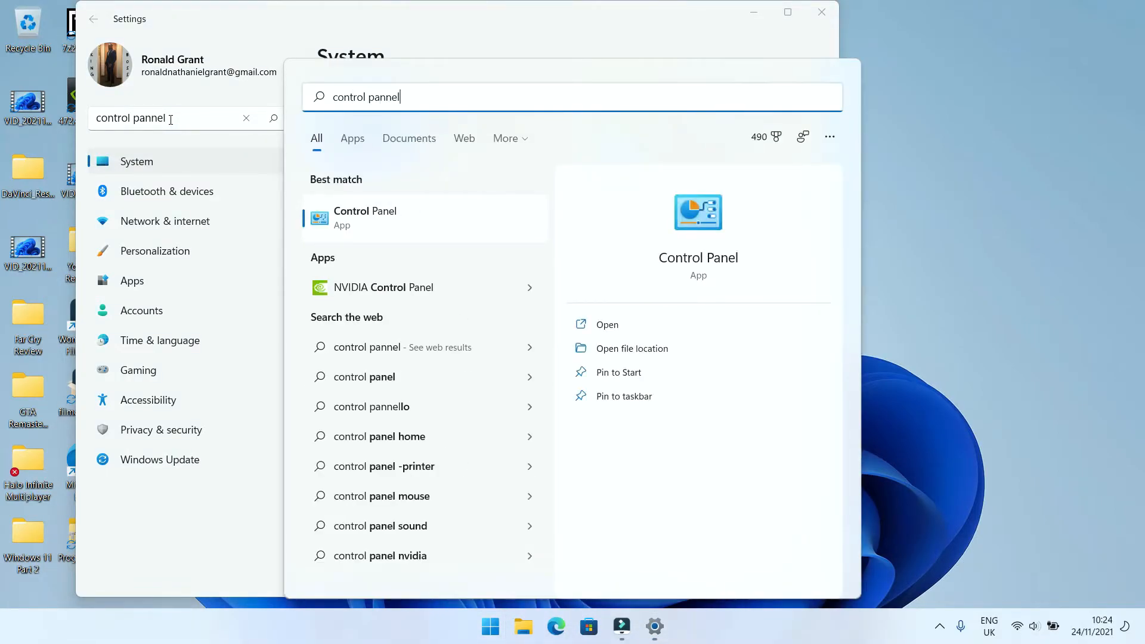
pyautogui.click(331, 228)
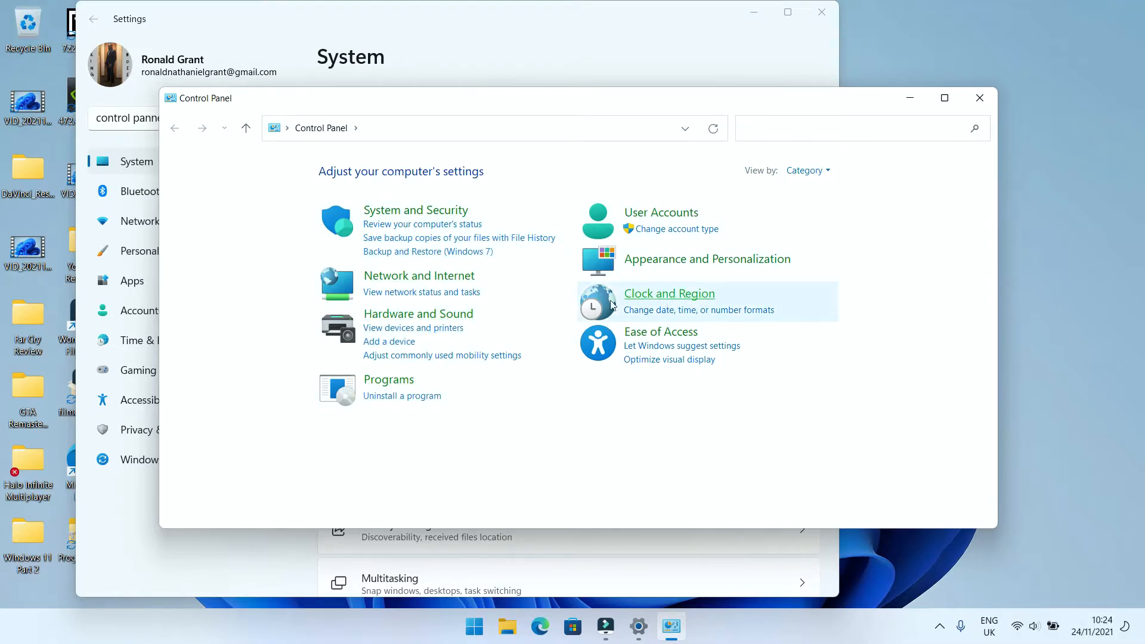
pyautogui.click(979, 98)
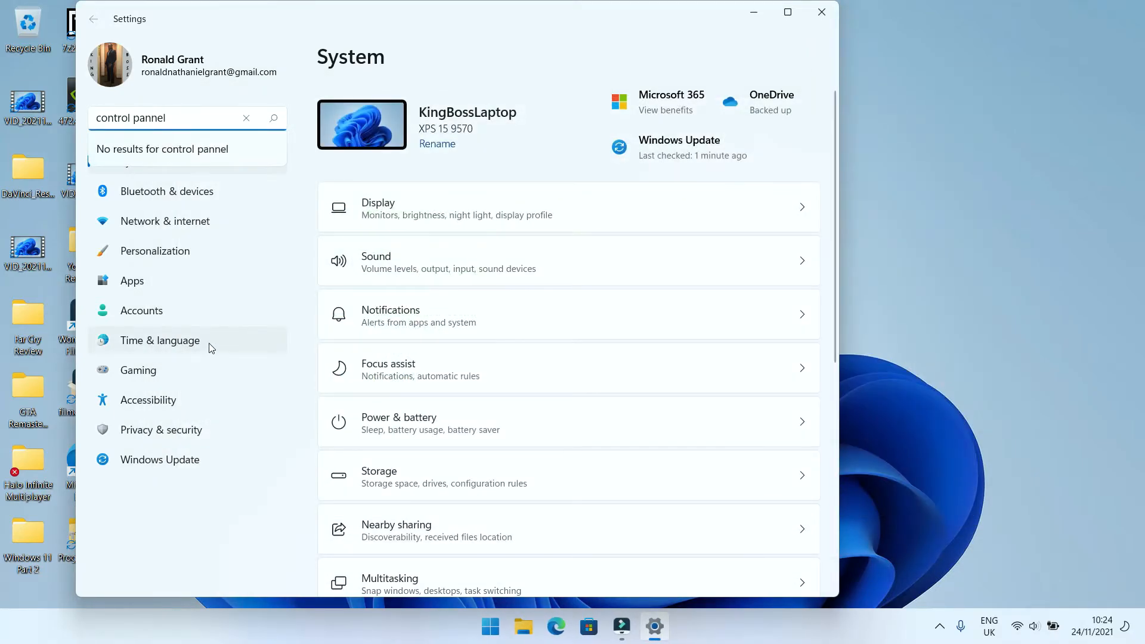
# - Glance over the Settings home page and close the Settings window
pyautogui.scroll(-6, 473, 397)
pyautogui.scroll(7, 473, 397)
pyautogui.scroll(-1, 473, 397)
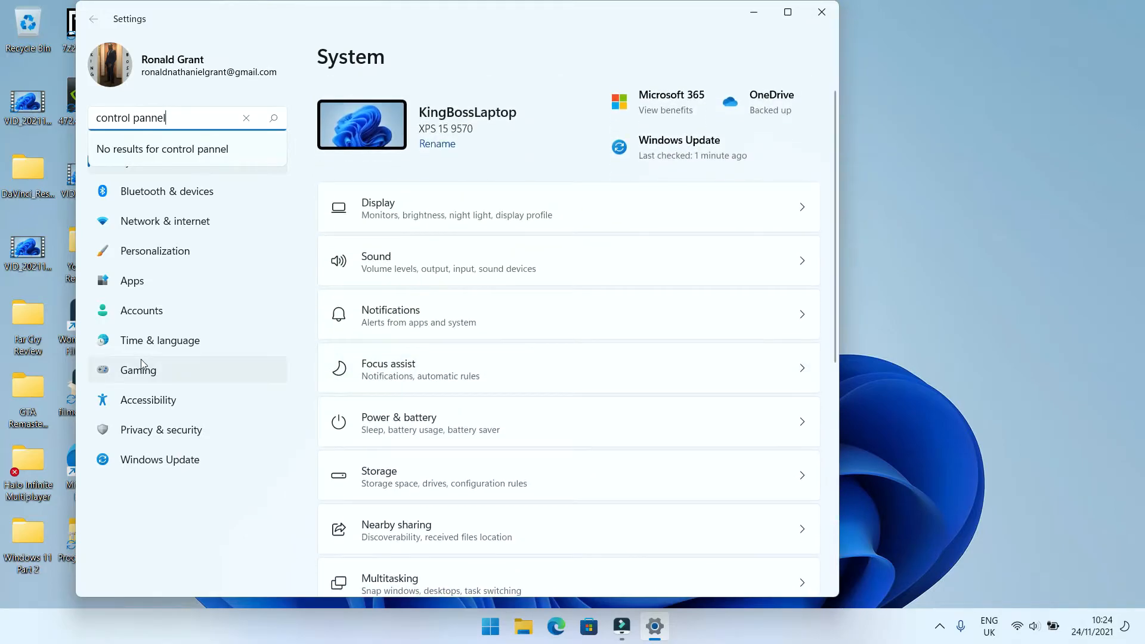
pyautogui.click(825, 25)
pyautogui.click(824, 13)
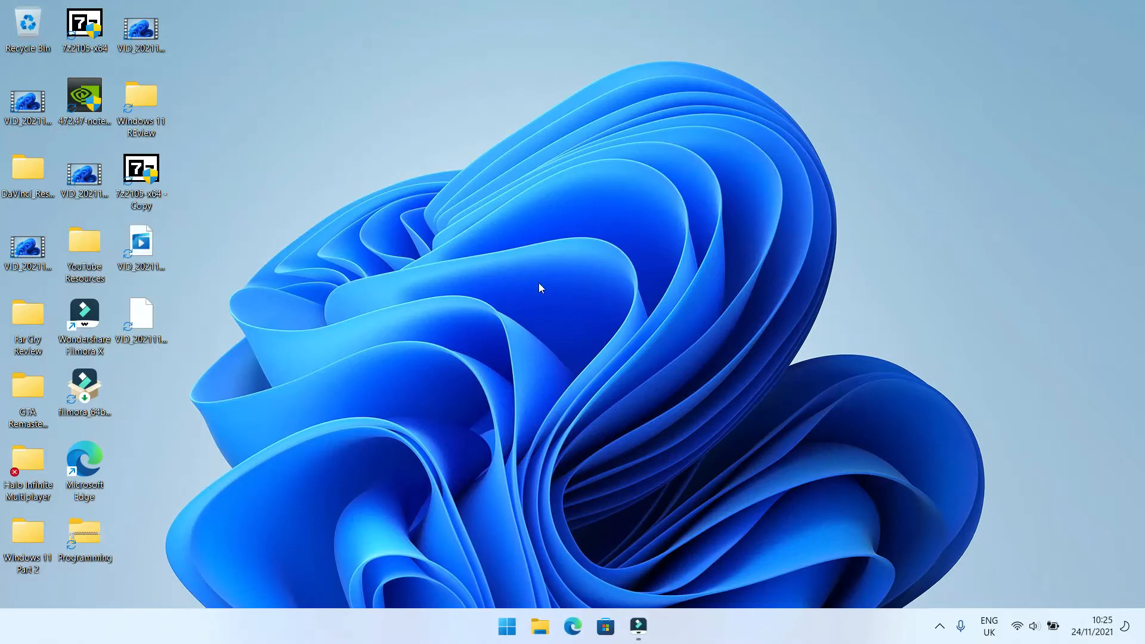
# - Open File Explorer, restore its window from maximized to floating size, and close it
pyautogui.click(540, 626)
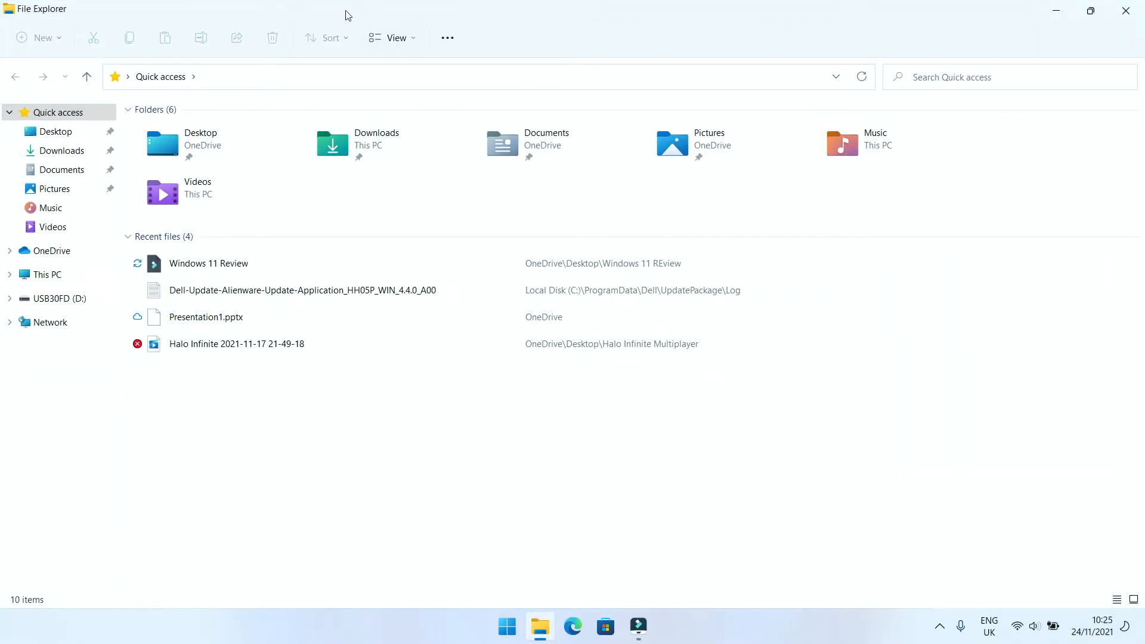
pyautogui.doubleClick(348, 15)
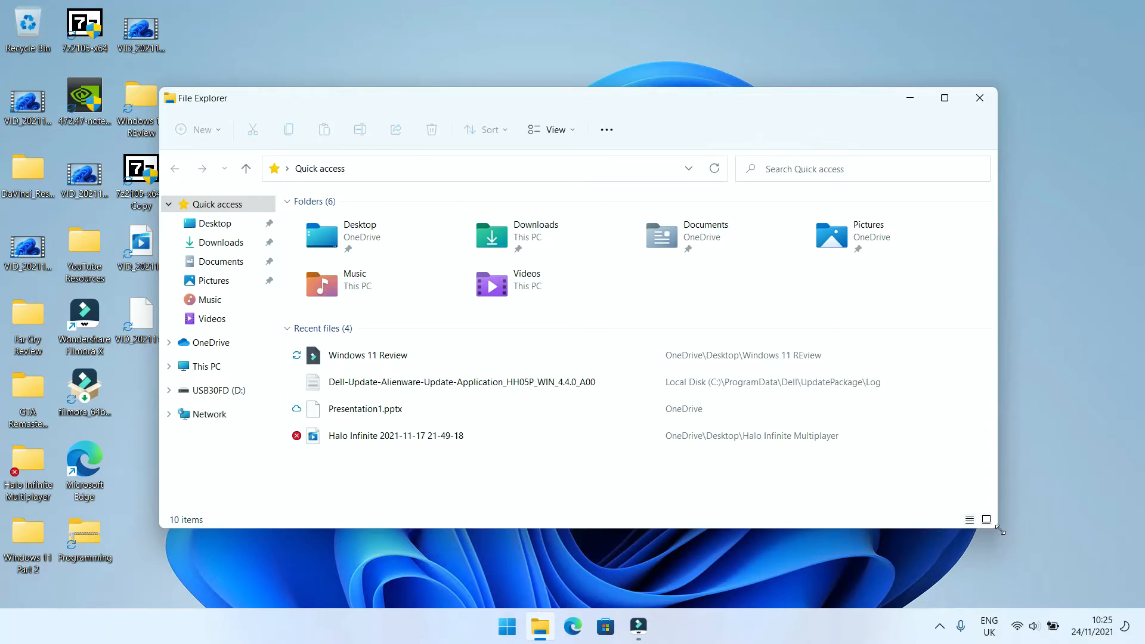
pyautogui.click(990, 105)
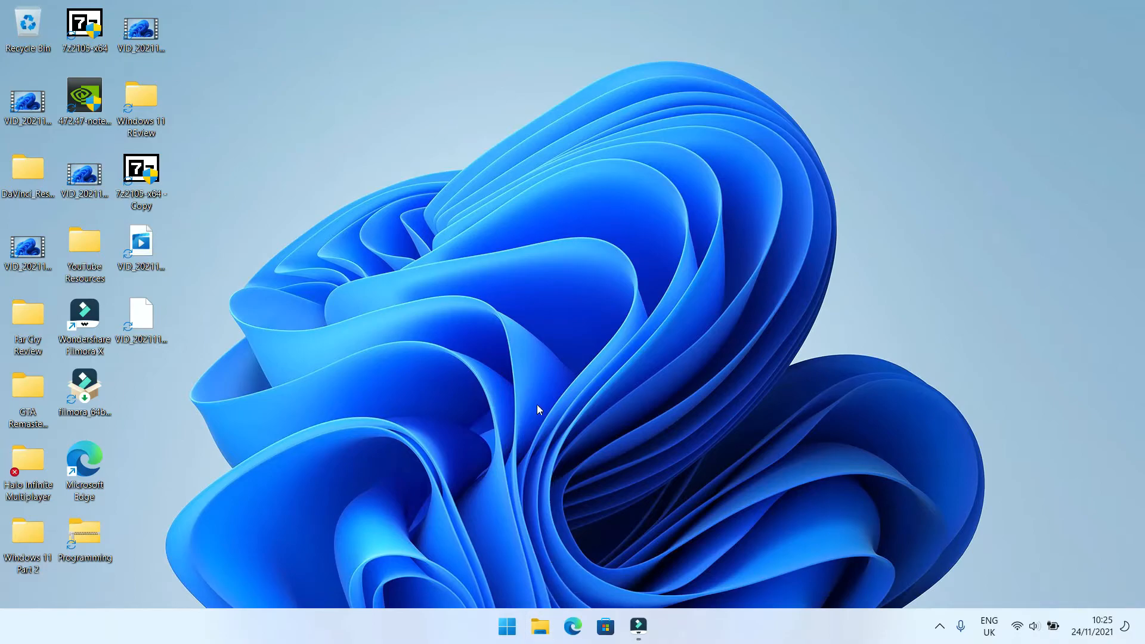
# - Reopen File Explorer and snap its window to the left half of the desktop
pyautogui.press('super+e')
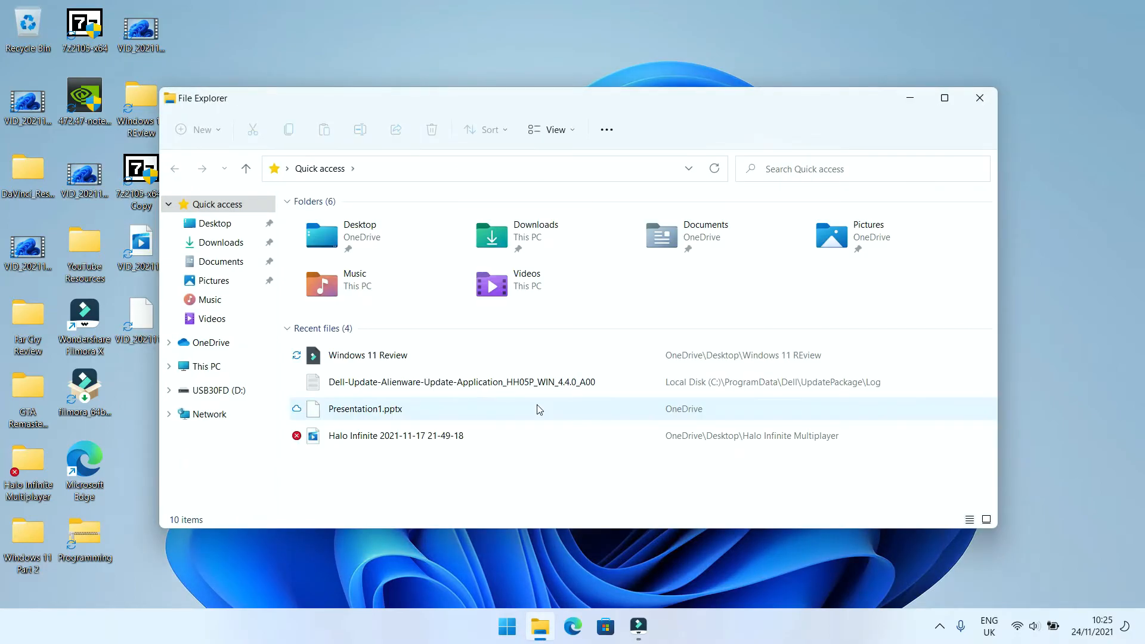
pyautogui.moveTo(307, 97); pyautogui.dragTo(209, 112)
pyautogui.press('super+Left')
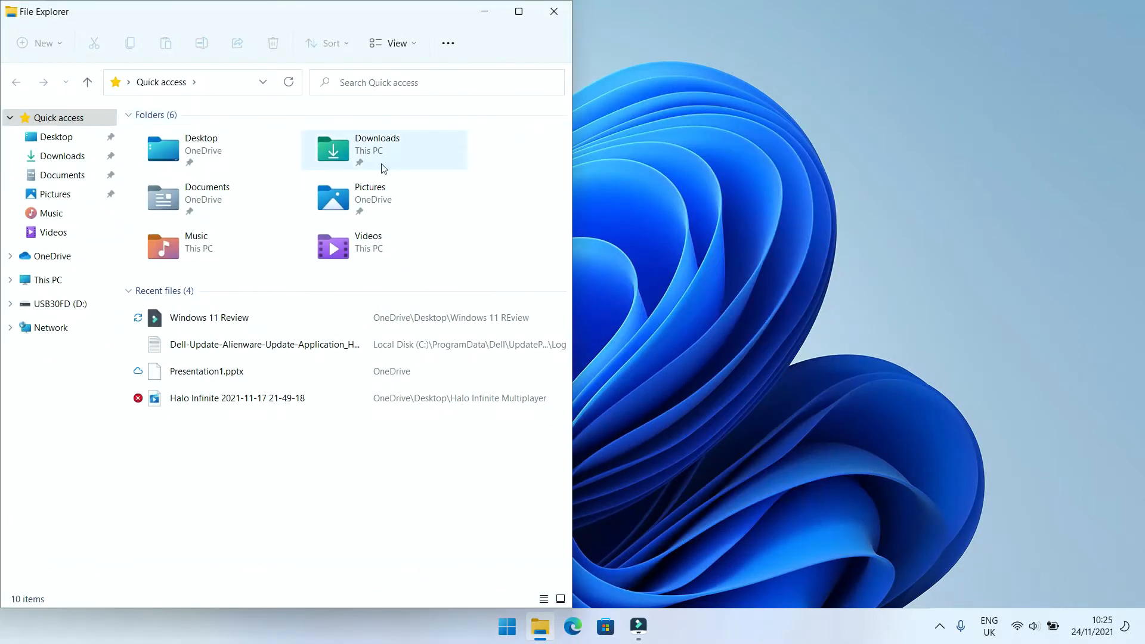
# - Open a second File Explorer window and arrange the two windows side by side in the left and right halves
pyautogui.hotkey('ctrl', 'n')
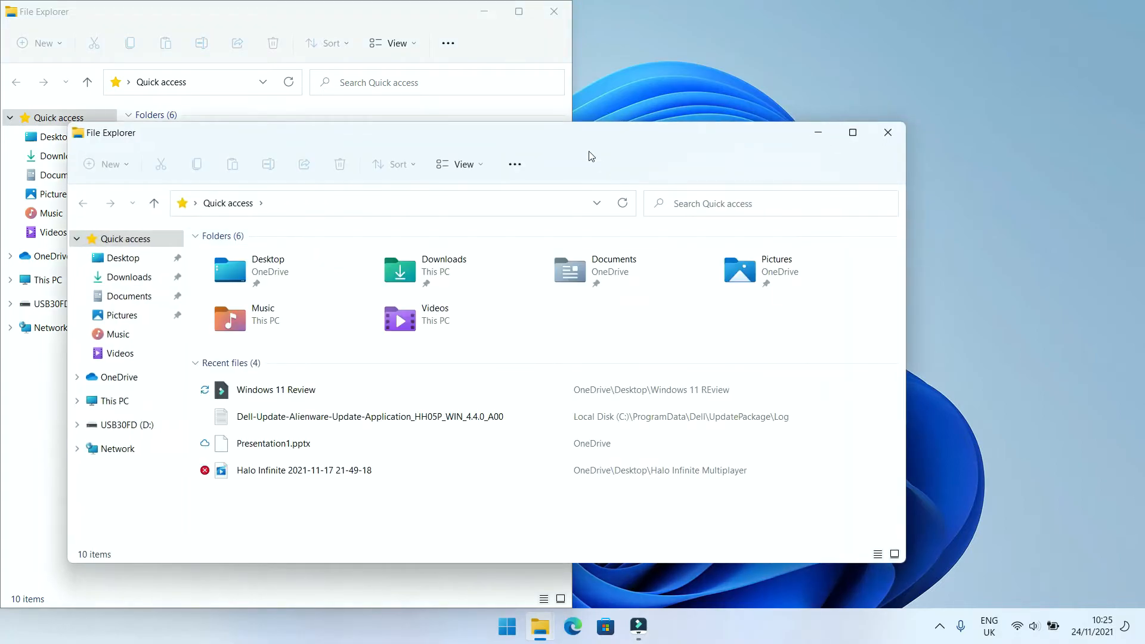
pyautogui.moveTo(416, 14); pyautogui.dragTo(448, 79)
pyautogui.press('super+Left')
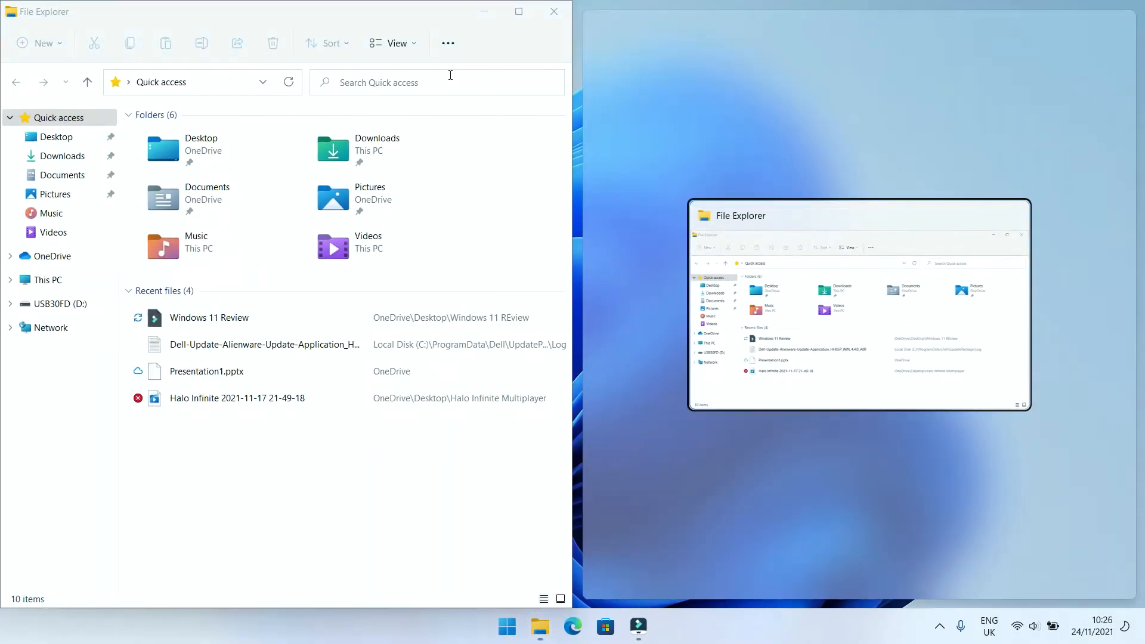
pyautogui.press('Return')
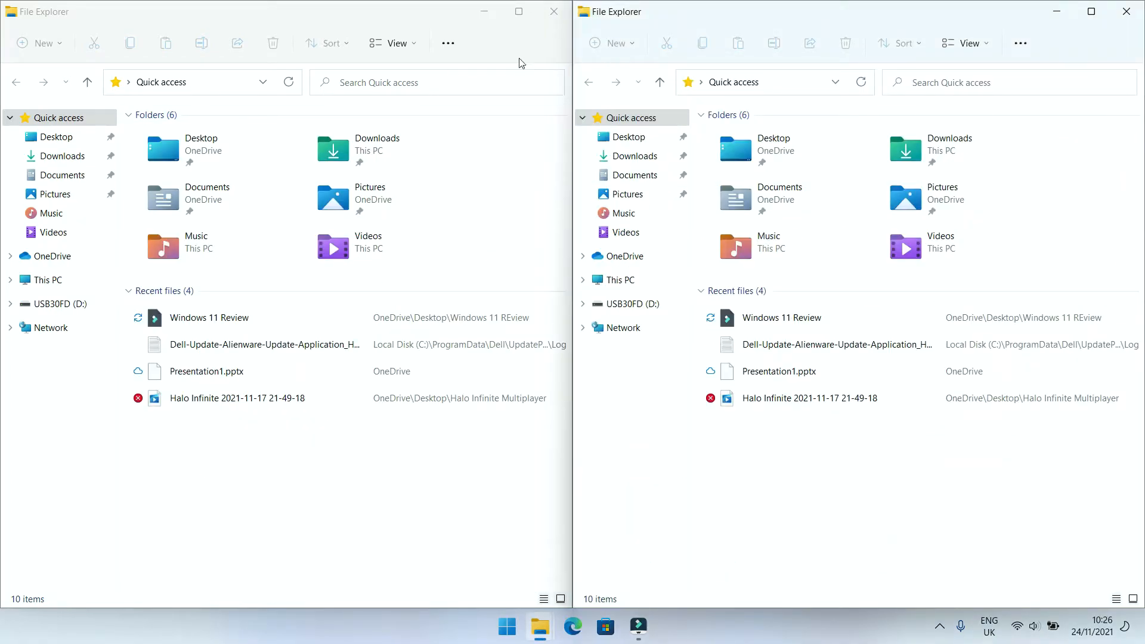
# - Return the second File Explorer window to floating size, shrink it, and close both File Explorer windows
pyautogui.press('super+Down')
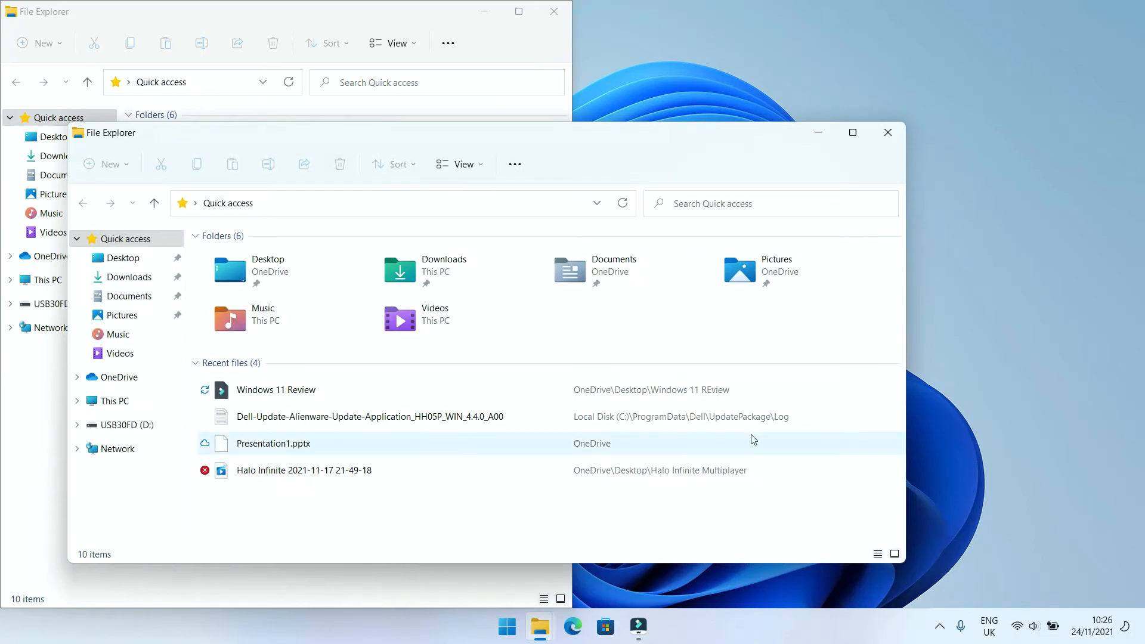
pyautogui.moveTo(904, 566); pyautogui.dragTo(795, 517)
pyautogui.click(779, 133)
pyautogui.click(557, 9)
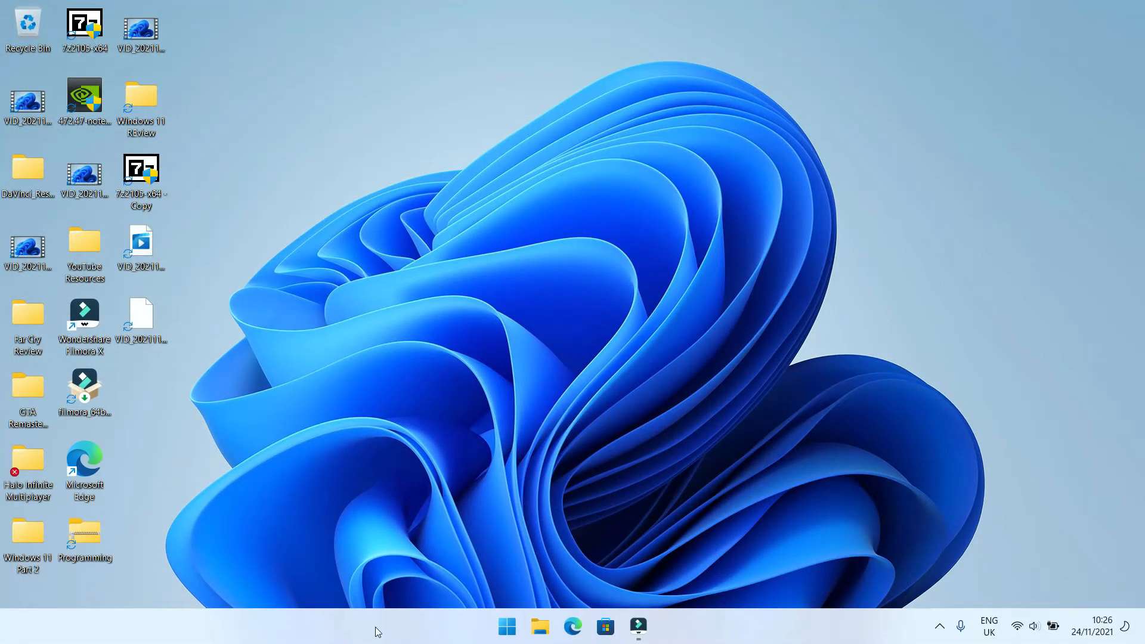
# - Bring up the uninstall prompt for the pinned Prime Video app in Start, and cancel it
pyautogui.click(502, 634)
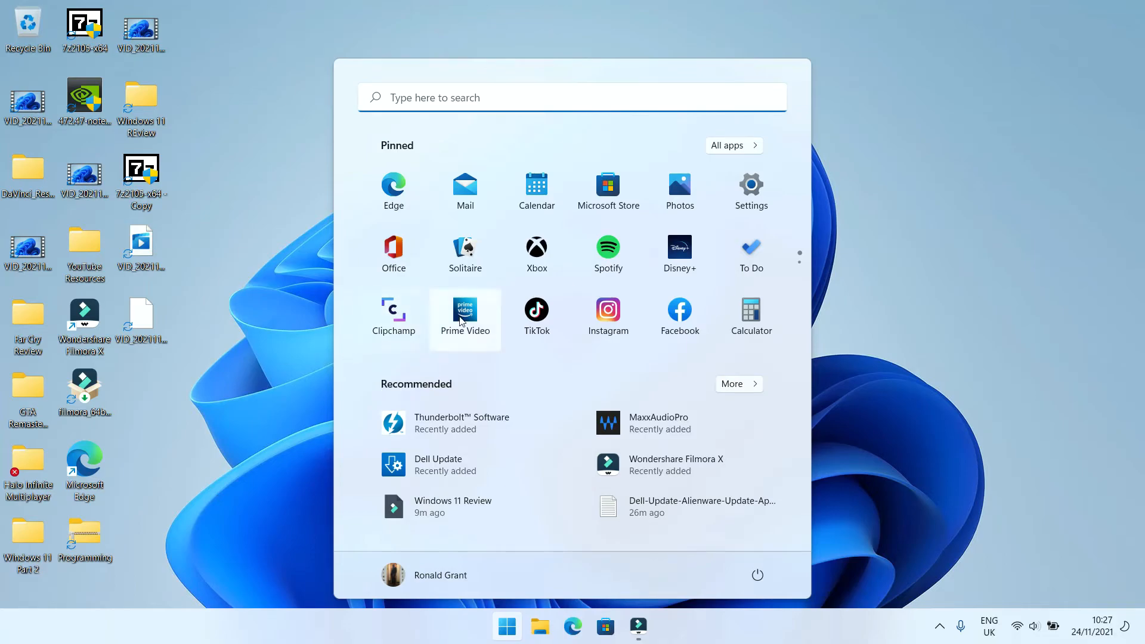
pyautogui.rightClick(461, 320)
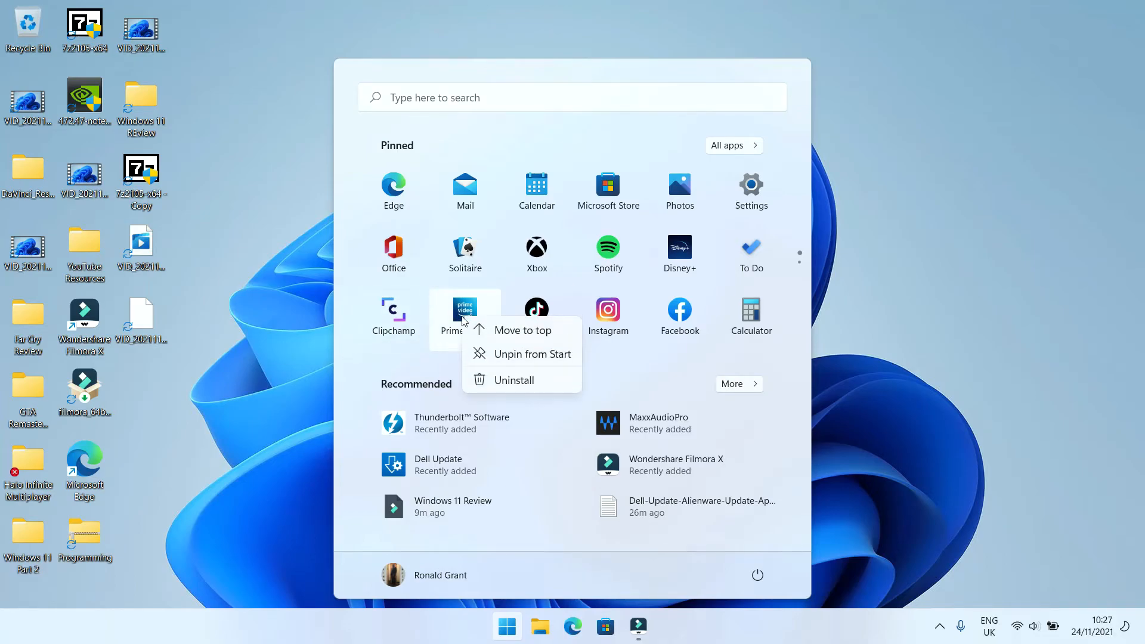
pyautogui.click(500, 381)
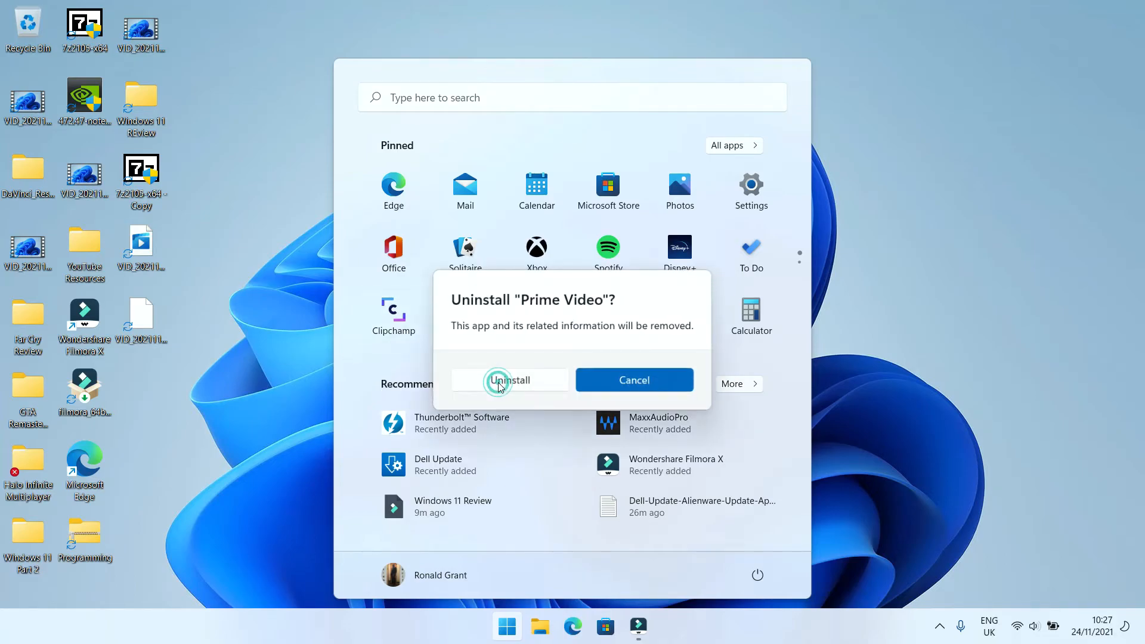
pyautogui.click(598, 382)
pyautogui.press('Escape')
# - Search Start for "programs" and open Add or remove programs
pyautogui.press('super')
pyautogui.write('program')
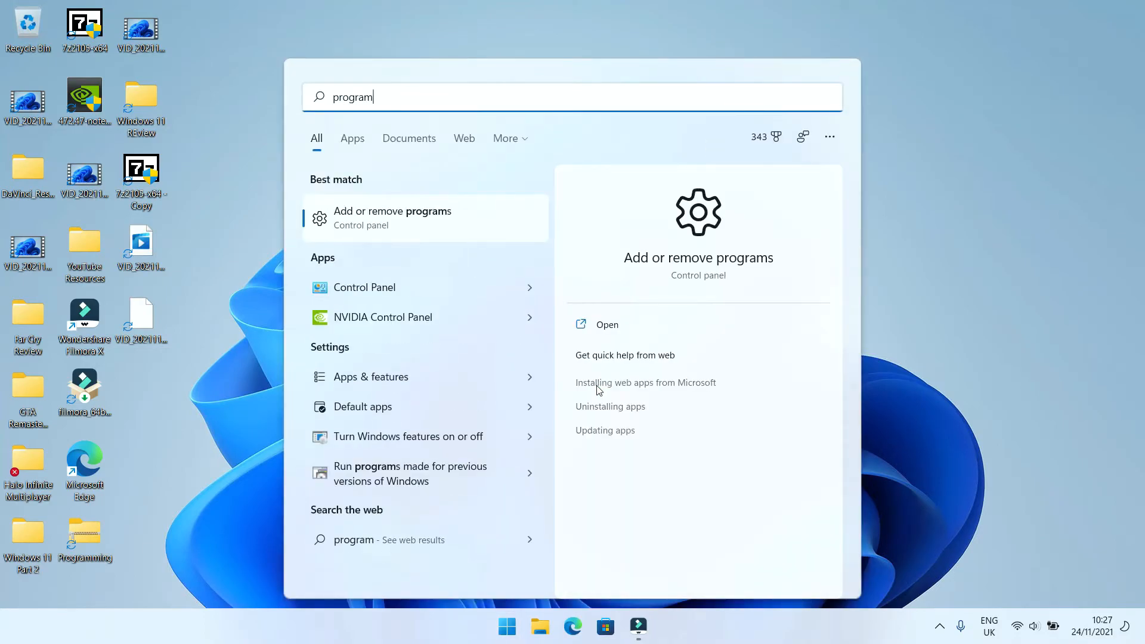
pyautogui.write('s')
pyautogui.click(417, 219)
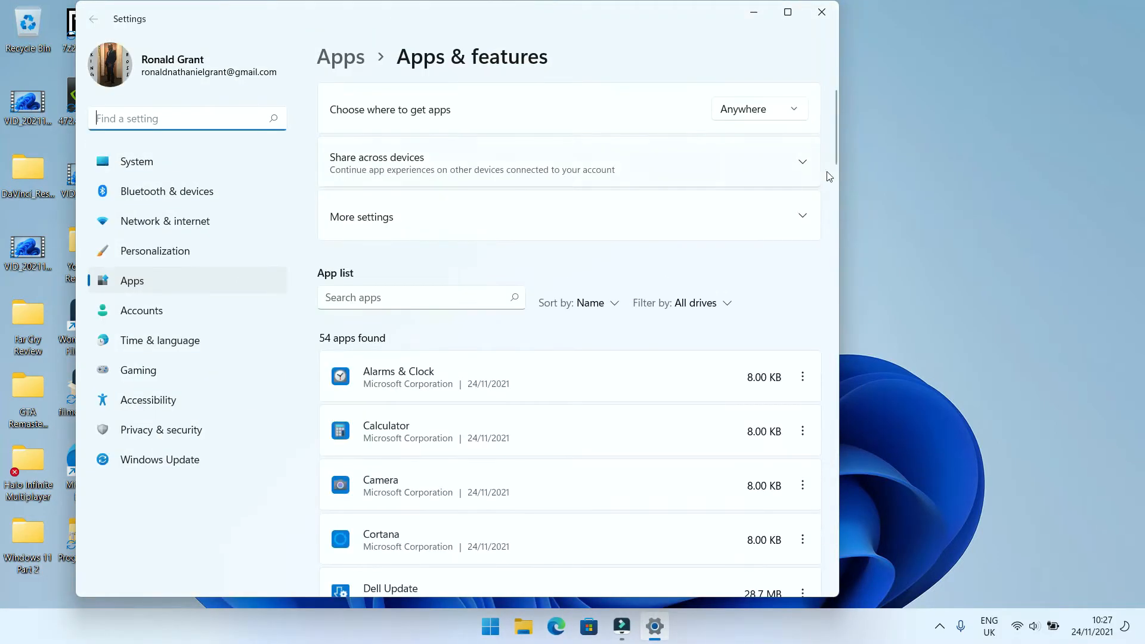
# - Widen the Settings window and look through the installed apps on the Apps & features page
pyautogui.moveTo(841, 177); pyautogui.dragTo(1008, 177)
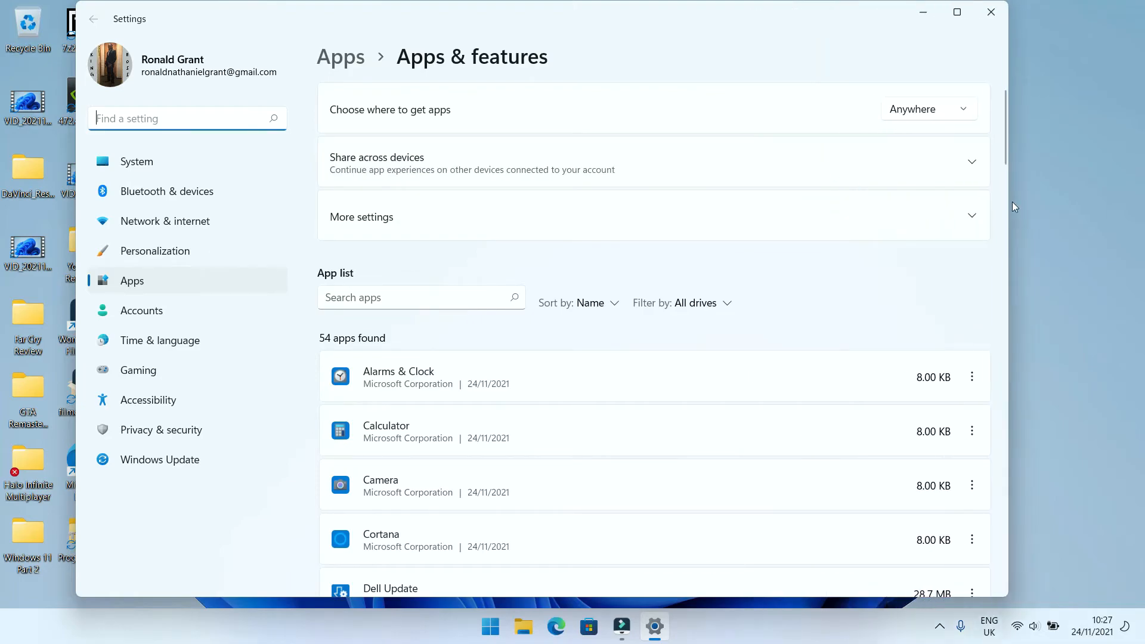
pyautogui.scroll(-1, 716, 426)
pyautogui.scroll(-5, 715, 426)
pyautogui.scroll(3, 716, 425)
pyautogui.scroll(4, 716, 425)
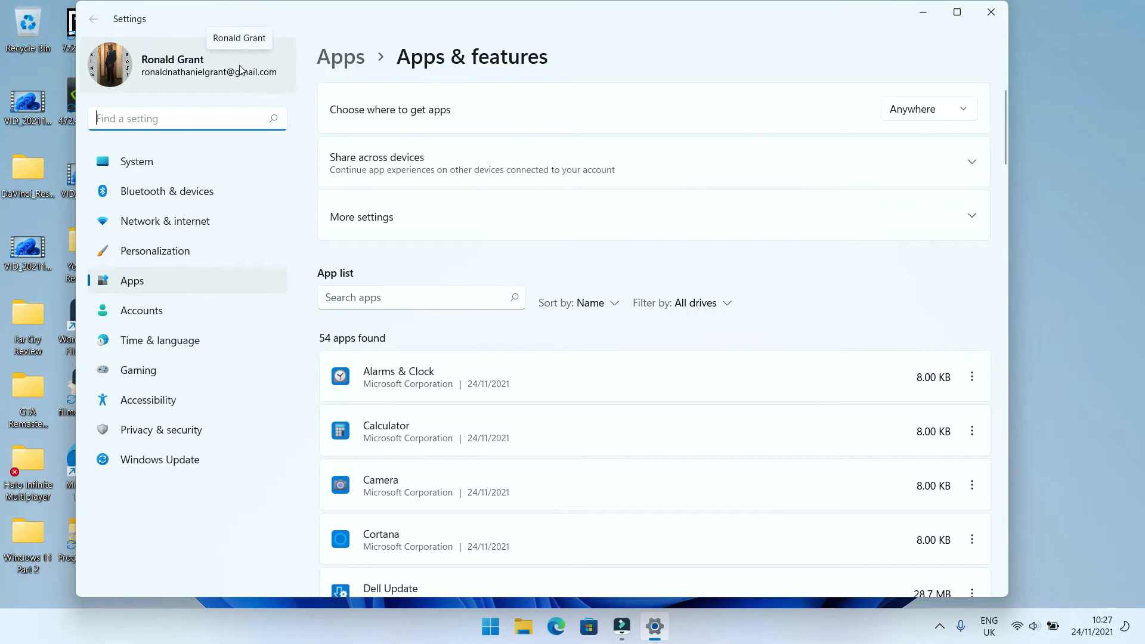
# - View the Accounts page by way of the user profile, and close Settings
pyautogui.click(218, 65)
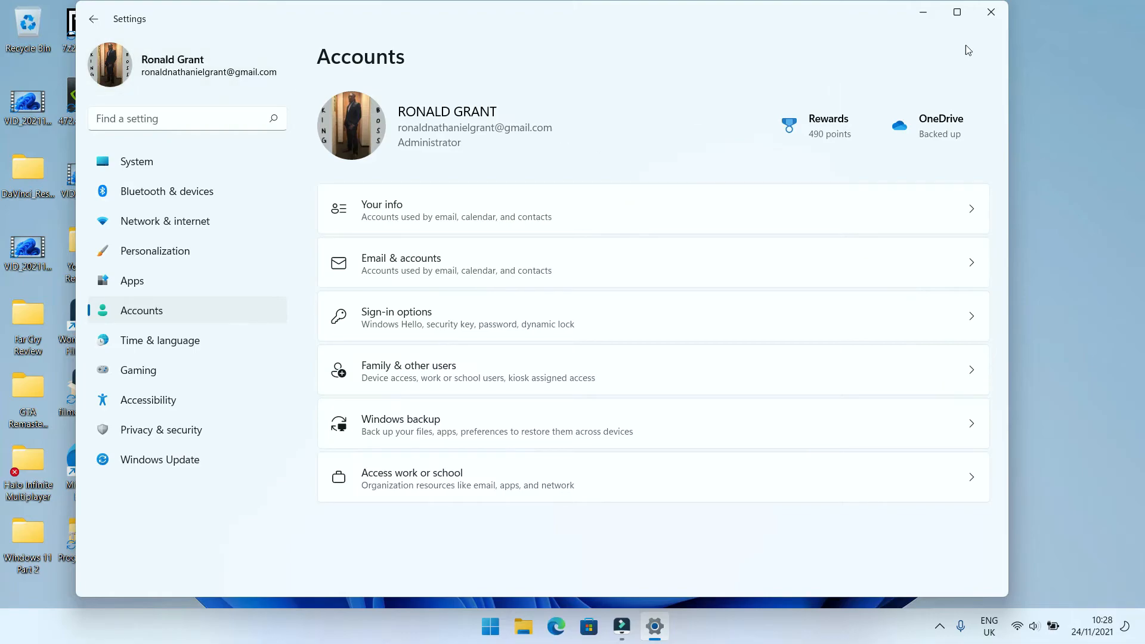
pyautogui.click(988, 17)
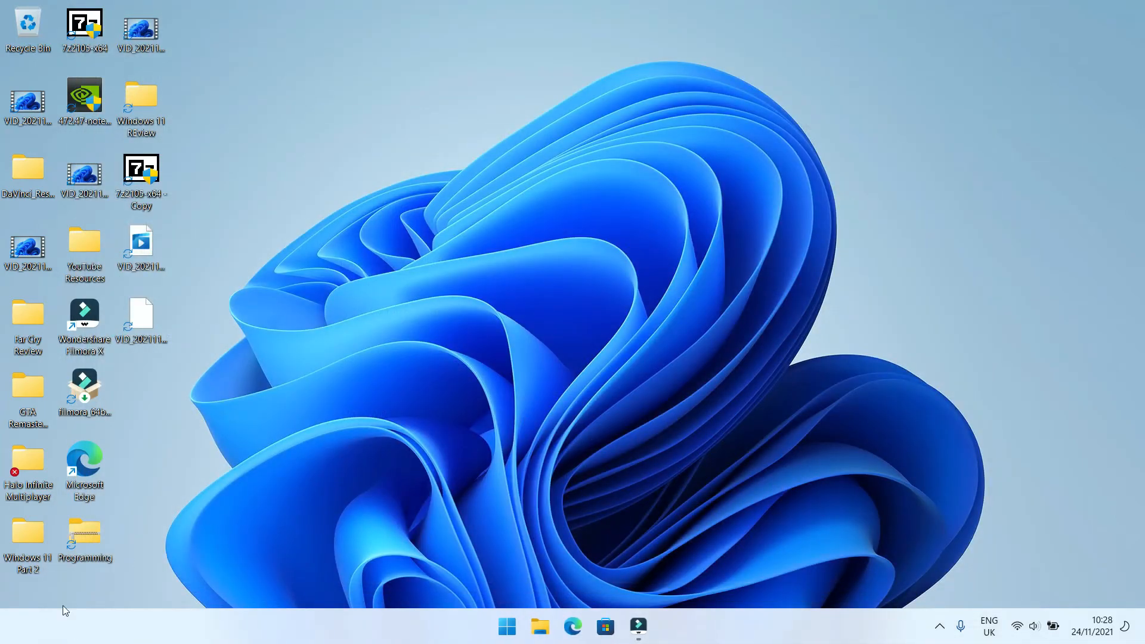
pyautogui.press('super')
pyautogui.press('super')
pyautogui.press('super')
pyautogui.press('super')
# - Open the "Windows 11 Part 2" desktop folder to view its contents, and close it
pyautogui.click(26, 535)
pyautogui.doubleClick(27, 536)
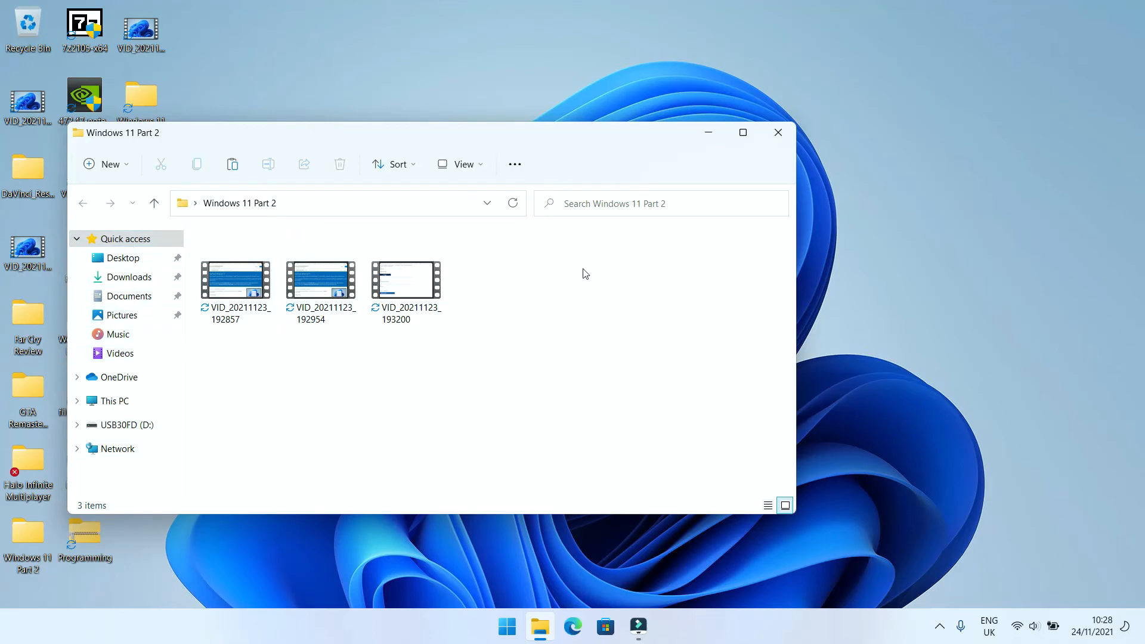
pyautogui.click(777, 131)
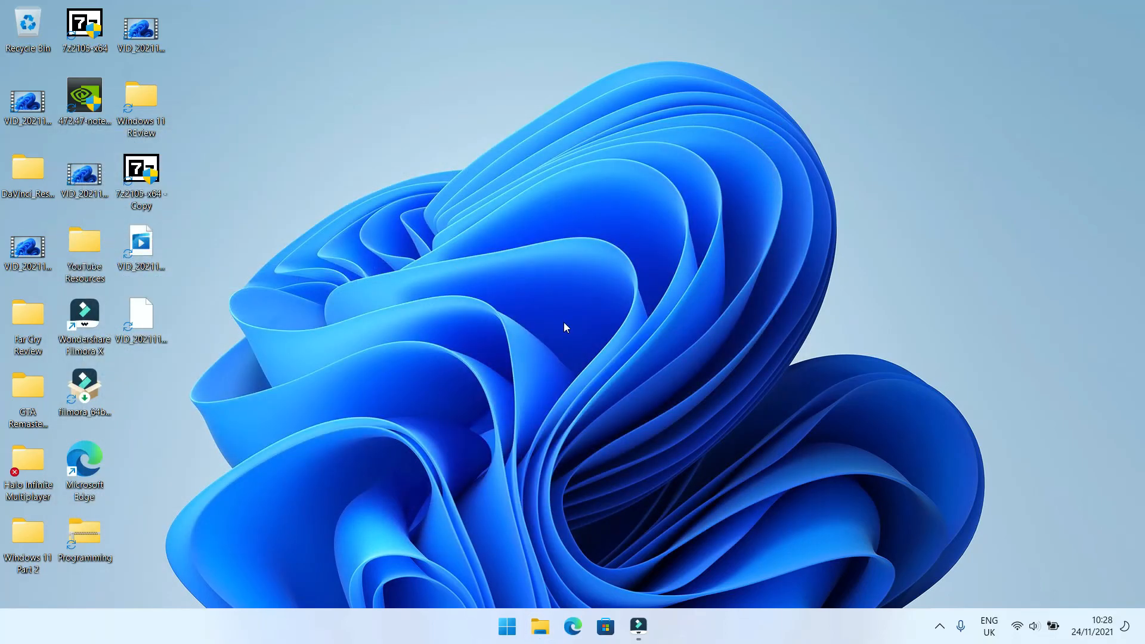
# - Open Task Manager, enlarge its compact window, and switch it to the detailed view
pyautogui.hotkey('ctrl', 'shift', 'Escape')
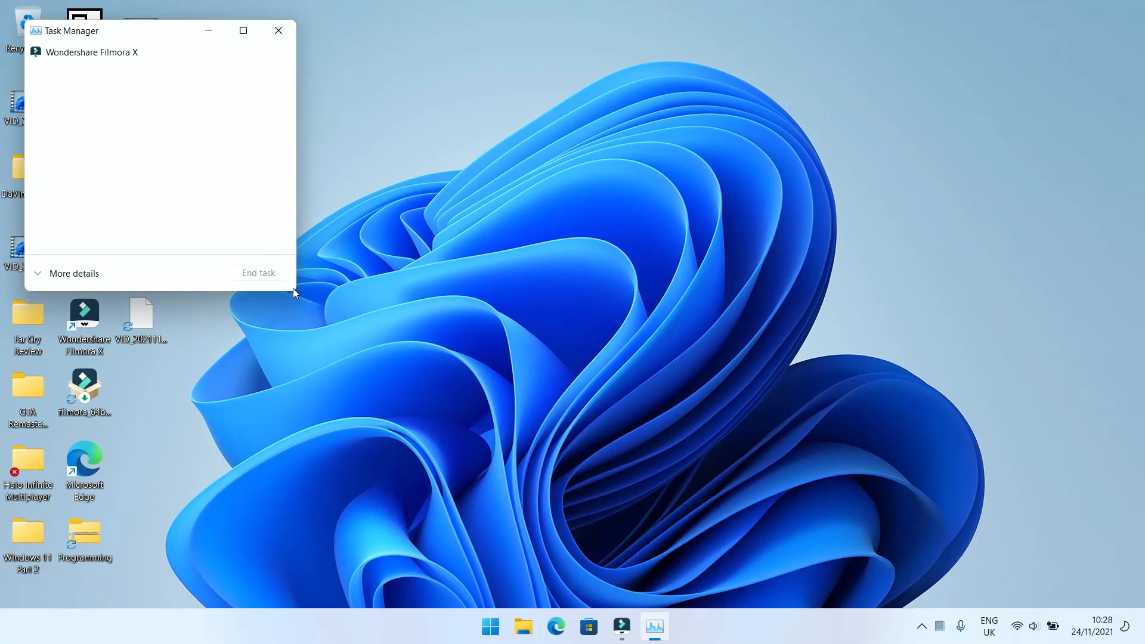
pyautogui.moveTo(296, 293); pyautogui.dragTo(340, 344)
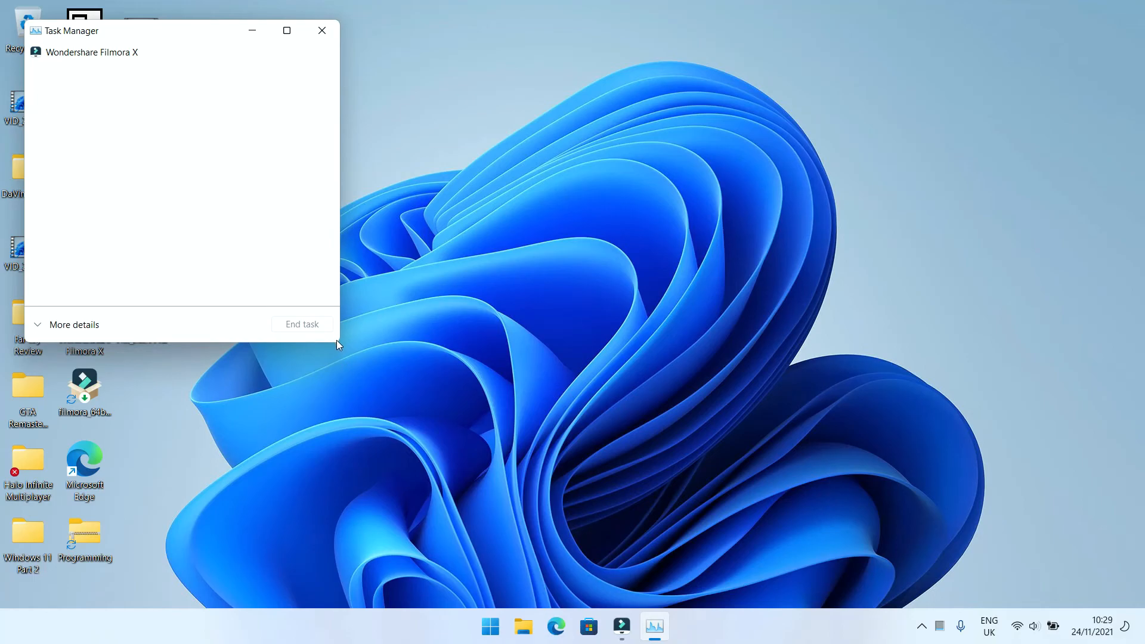
pyautogui.moveTo(340, 344); pyautogui.dragTo(684, 454)
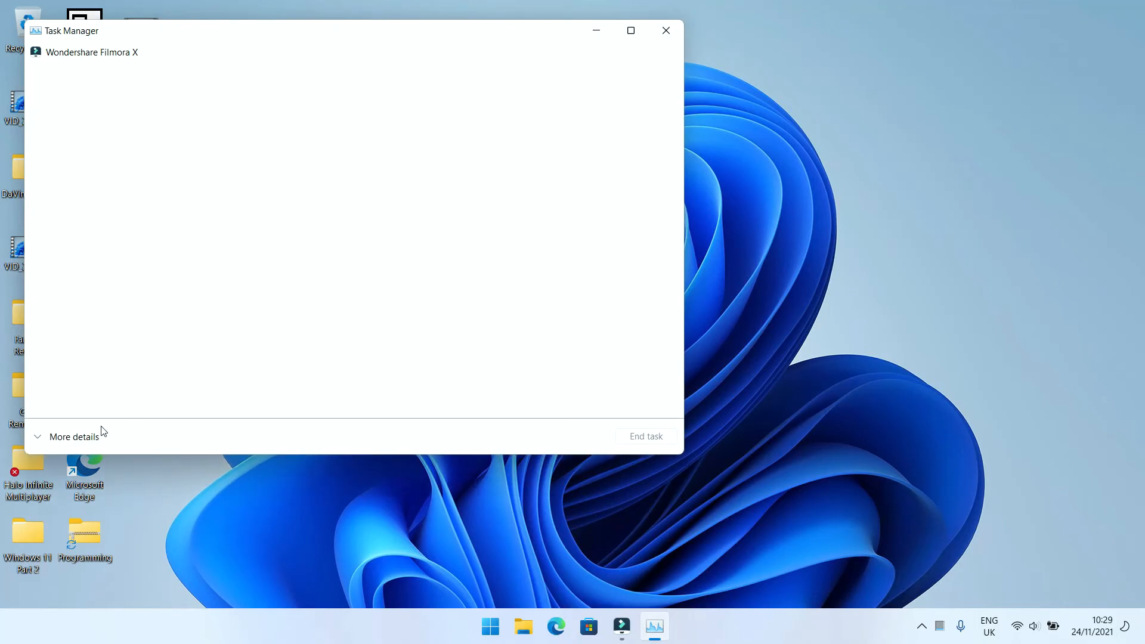
pyautogui.click(76, 438)
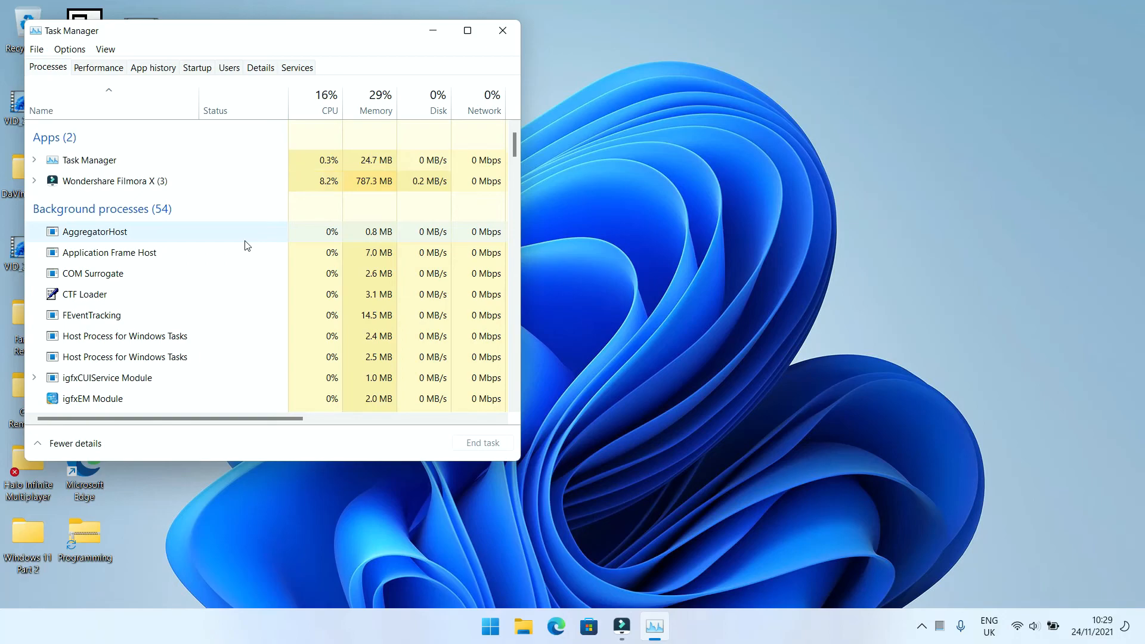
# - Examine the running apps and background processes in Task Manager, and close it
pyautogui.scroll(-2, 207, 357)
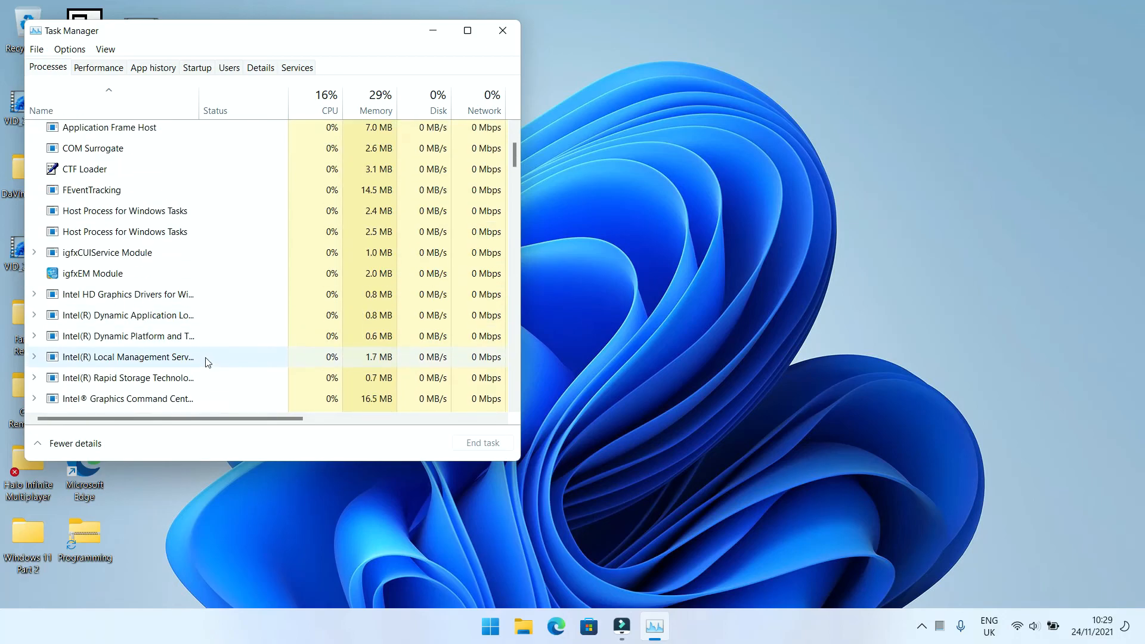
pyautogui.scroll(2, 208, 360)
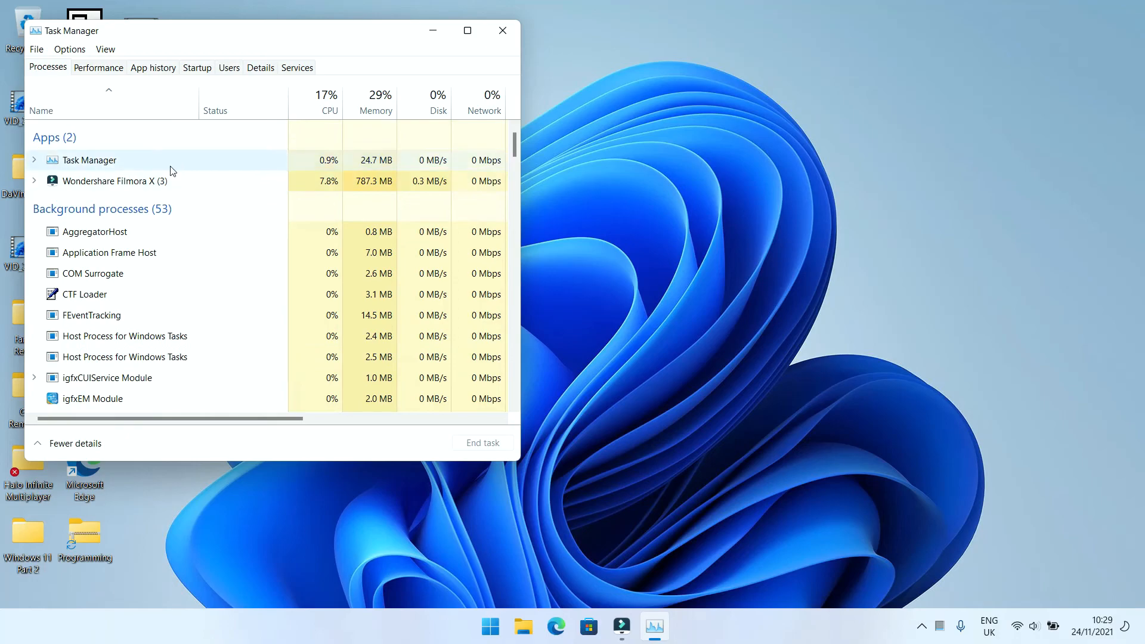
pyautogui.click(511, 39)
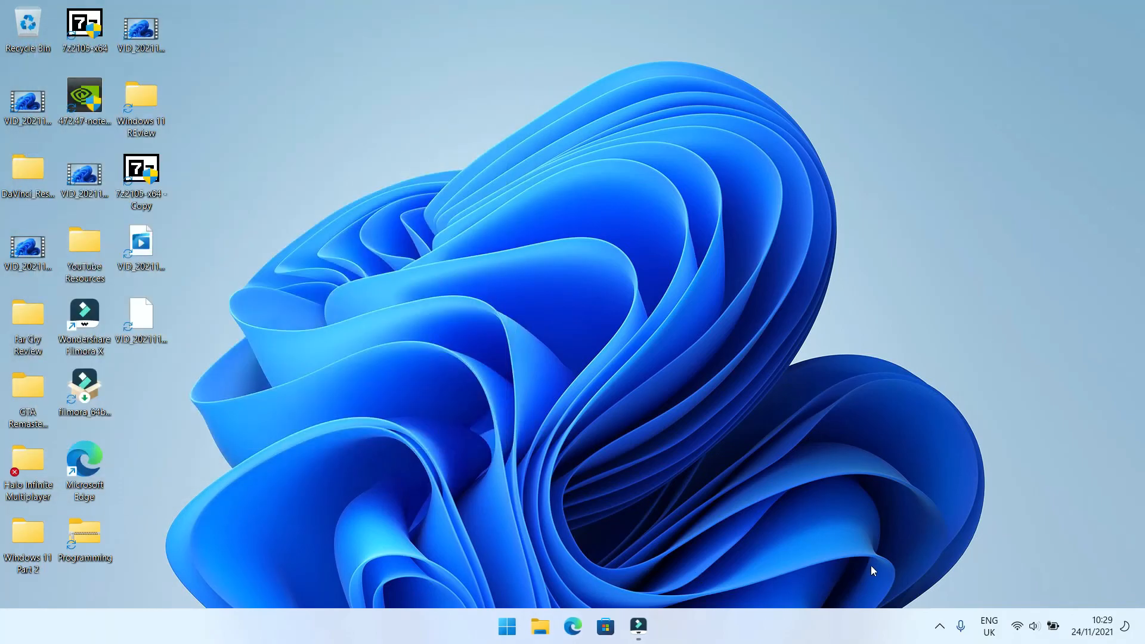